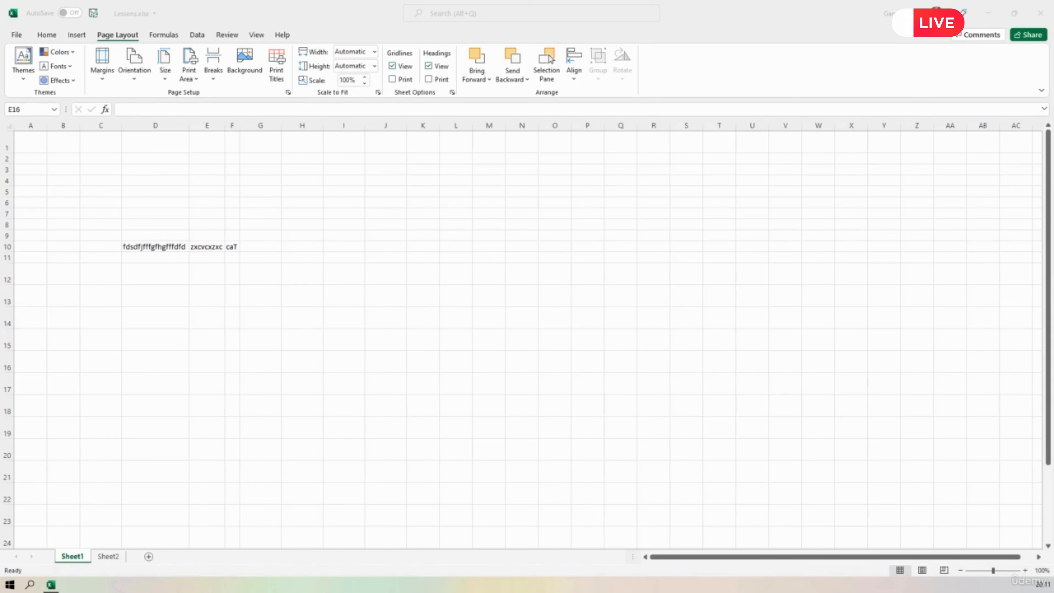
Clear the text from cells D10 to F10 on Sheet1.
left_click(561, 328)
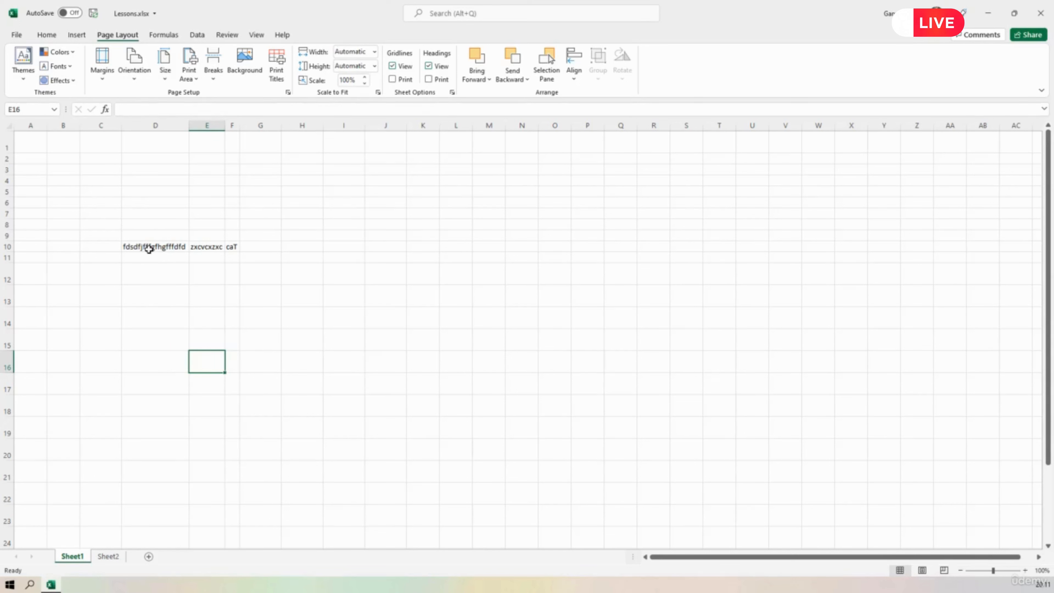
left_click_drag(149, 248, 231, 249)
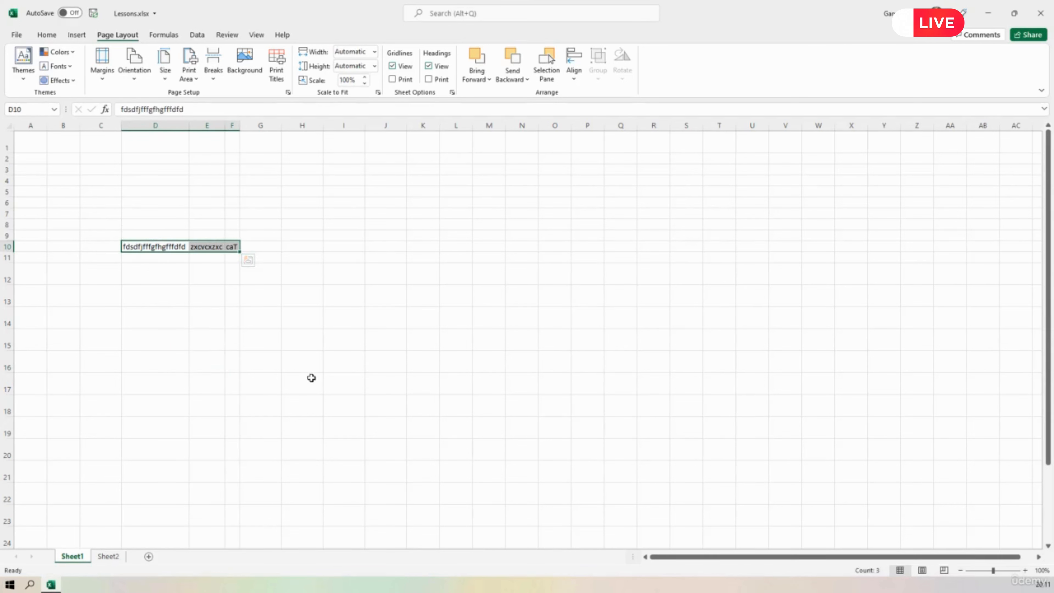
key("Delete")
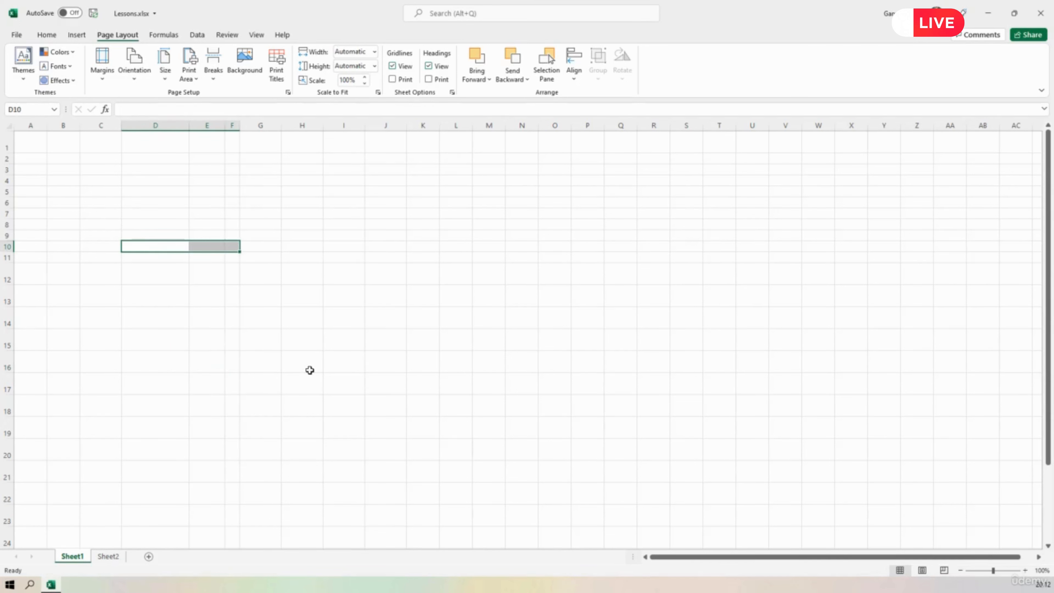
left_click(313, 363)
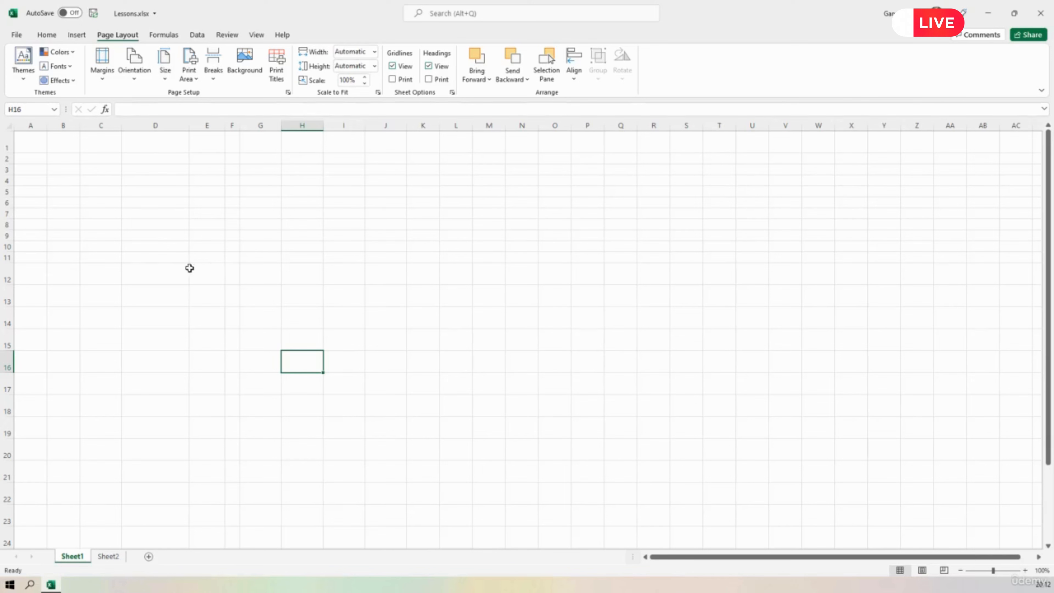
Switch the worksheet gridlines off and on again, first in the view settings and once more in the page layout sheet options.
left_click(257, 35)
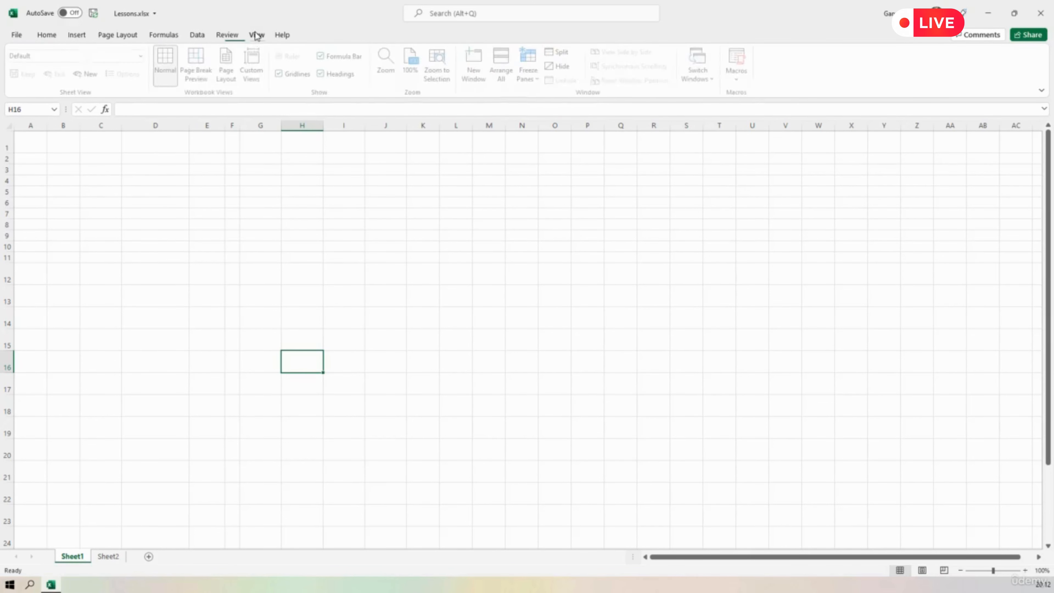
left_click(282, 74)
left_click(283, 75)
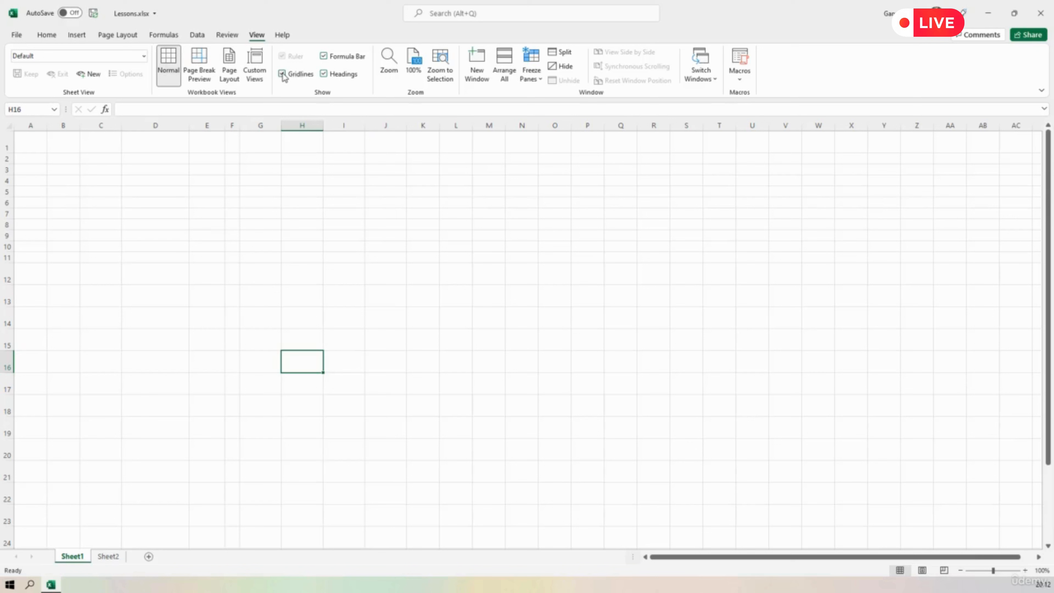
left_click(210, 291)
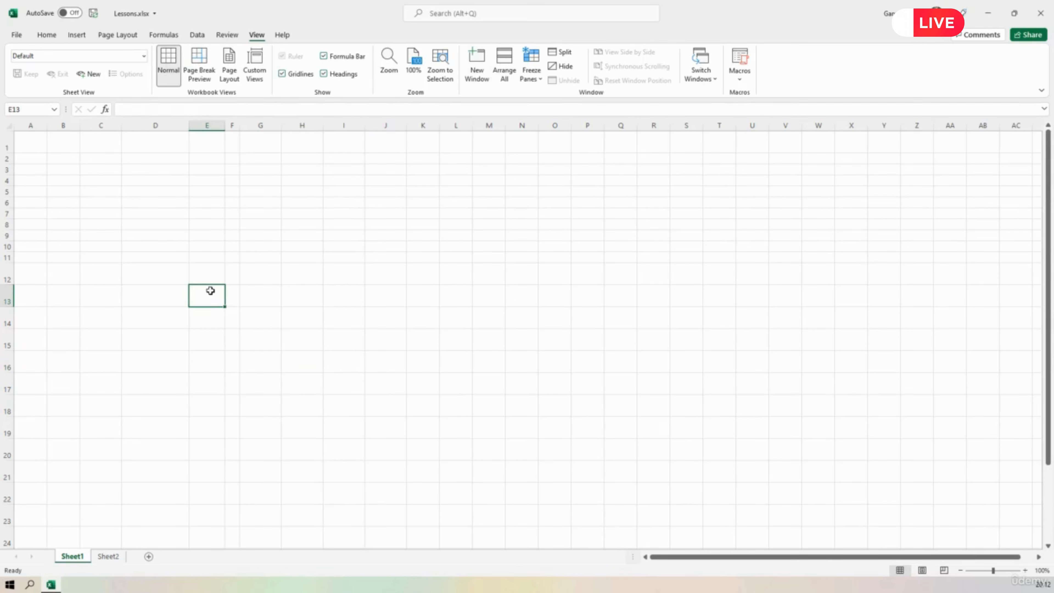
left_click(117, 35)
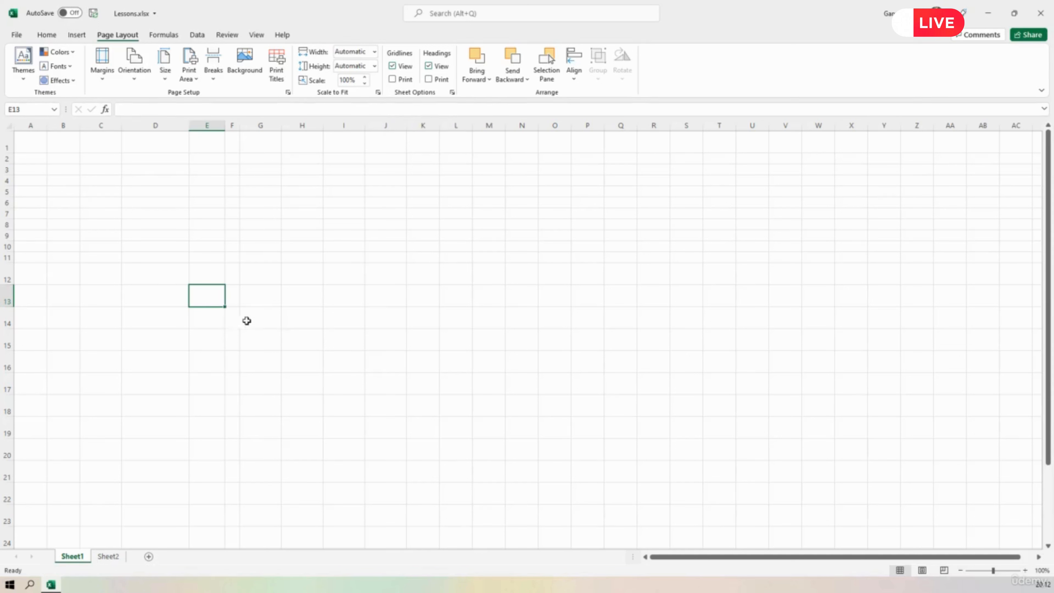
left_click(392, 67)
left_click(392, 66)
Apply a bottom border to cell D3.
left_click(159, 171)
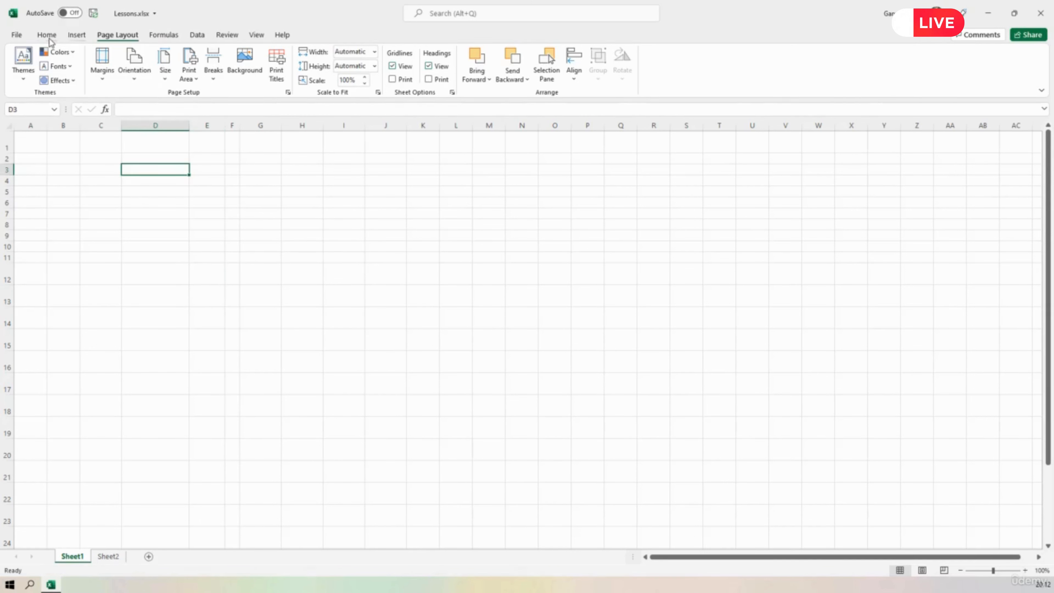
left_click(47, 35)
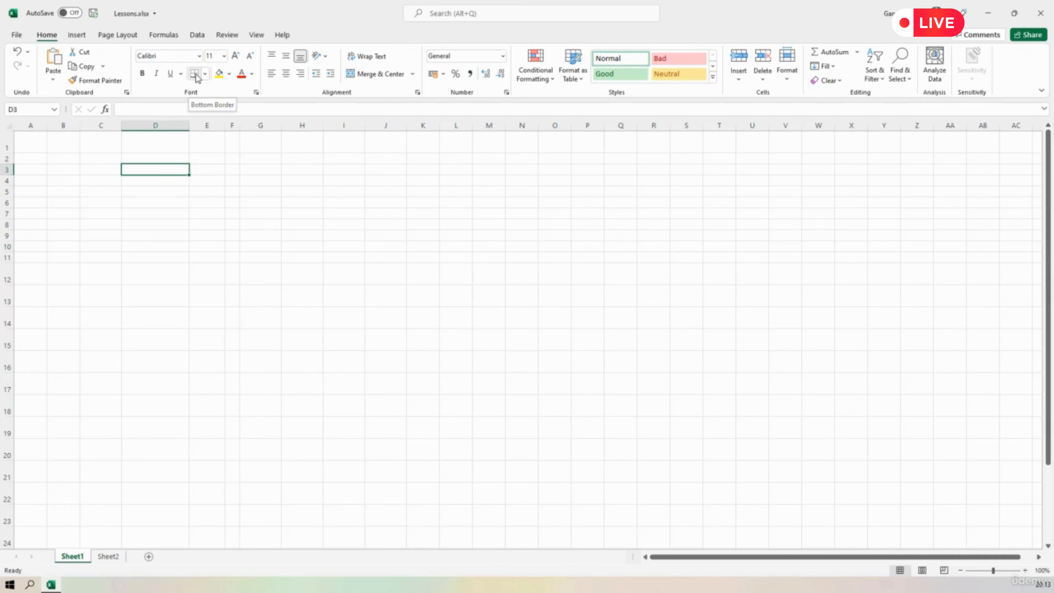
left_click(196, 75)
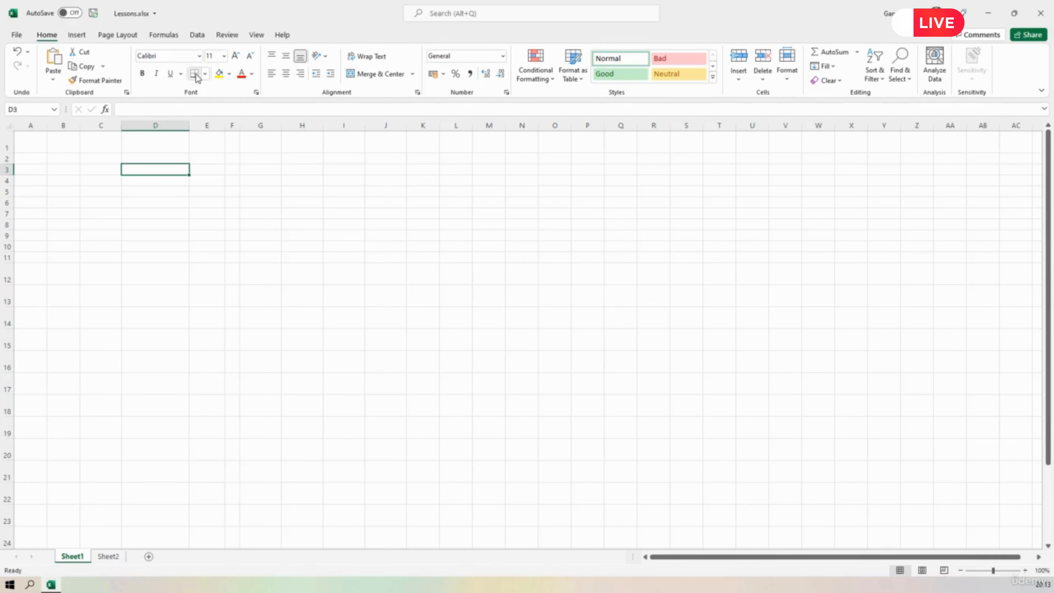
left_click(257, 170)
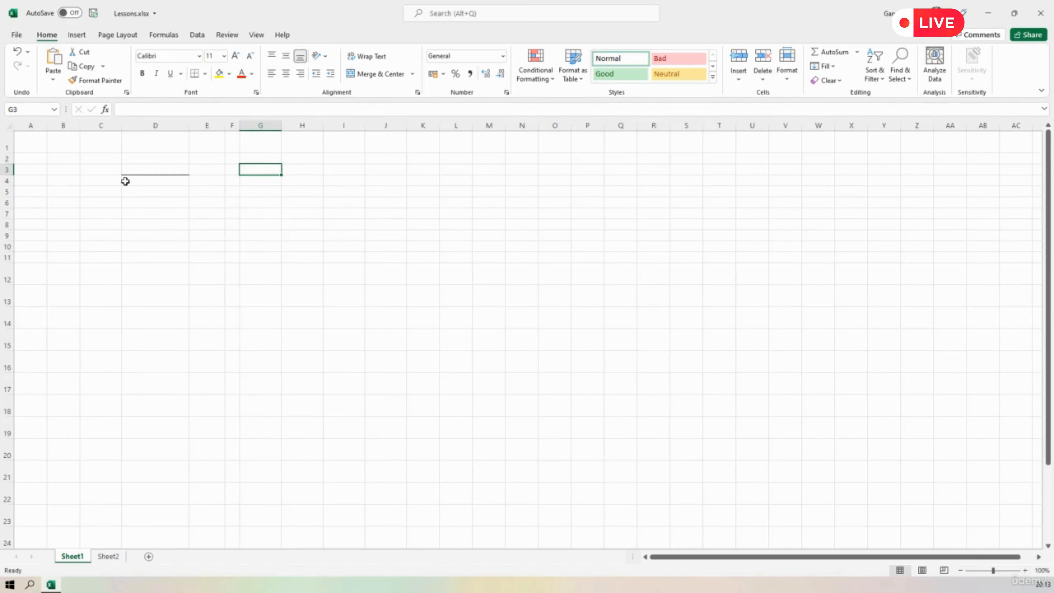
Hide the gridlines to examine the border on cell D3, and show them again.
left_click(117, 35)
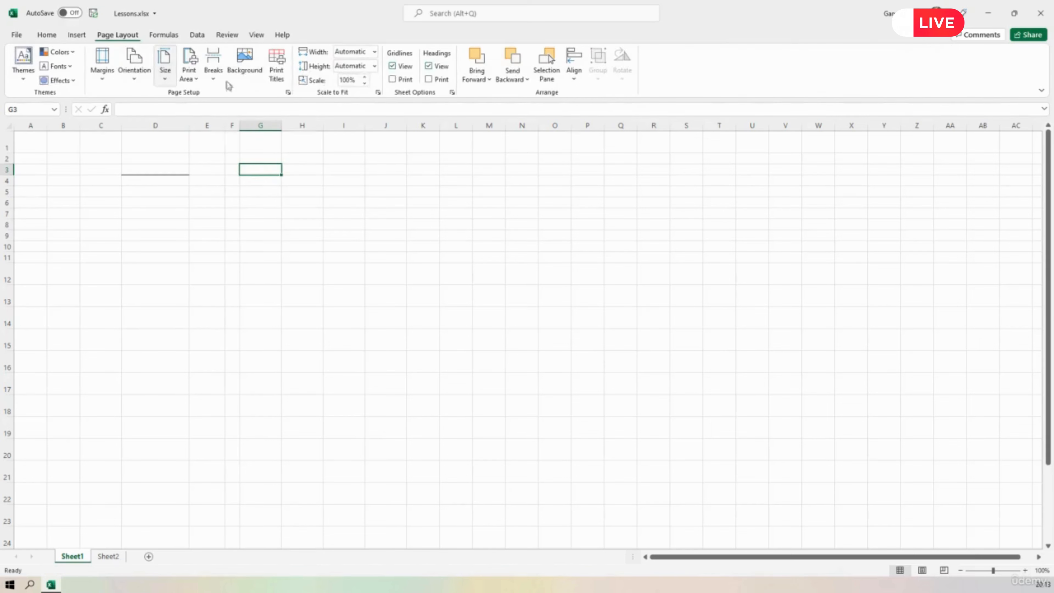
left_click(393, 66)
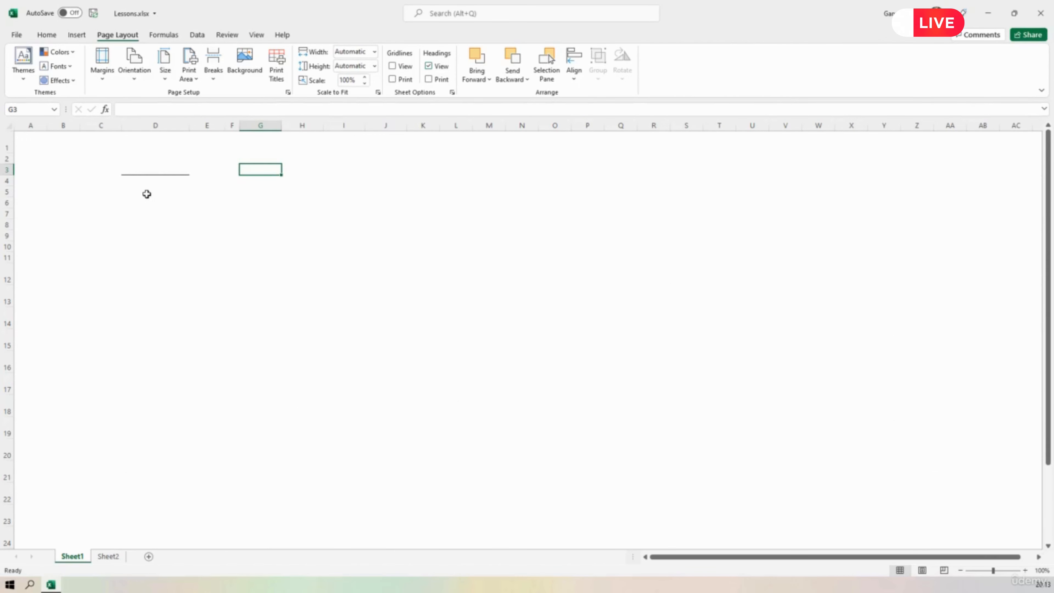
left_click(291, 208)
left_click(372, 205)
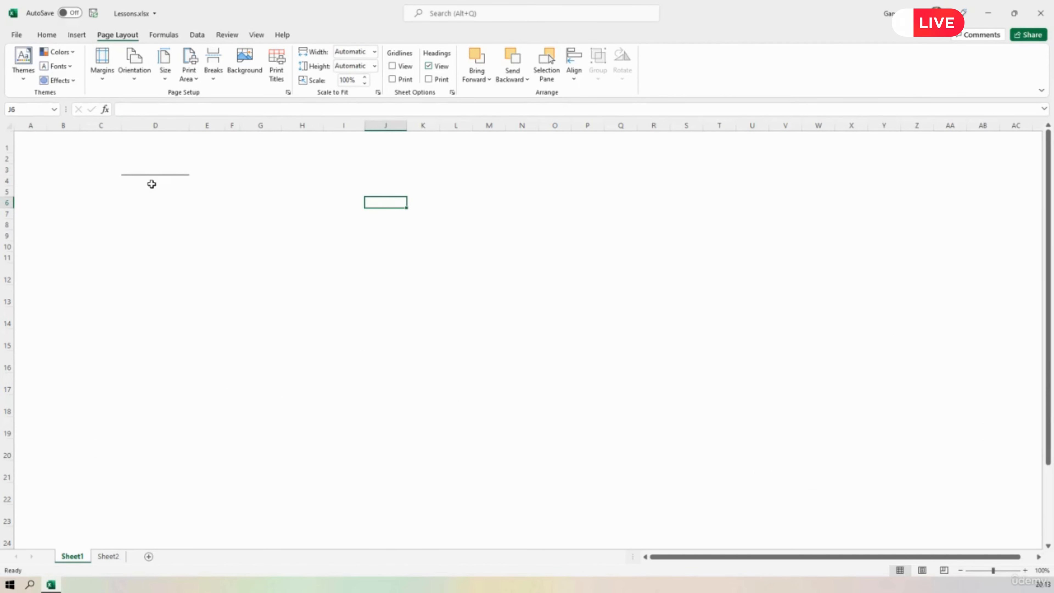
left_click(146, 168)
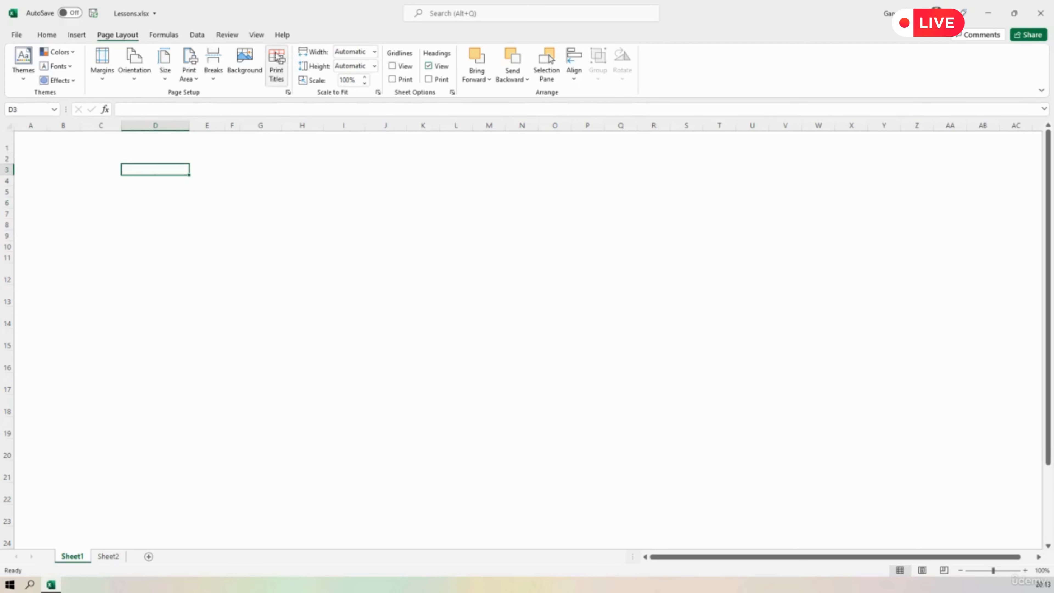
left_click(392, 66)
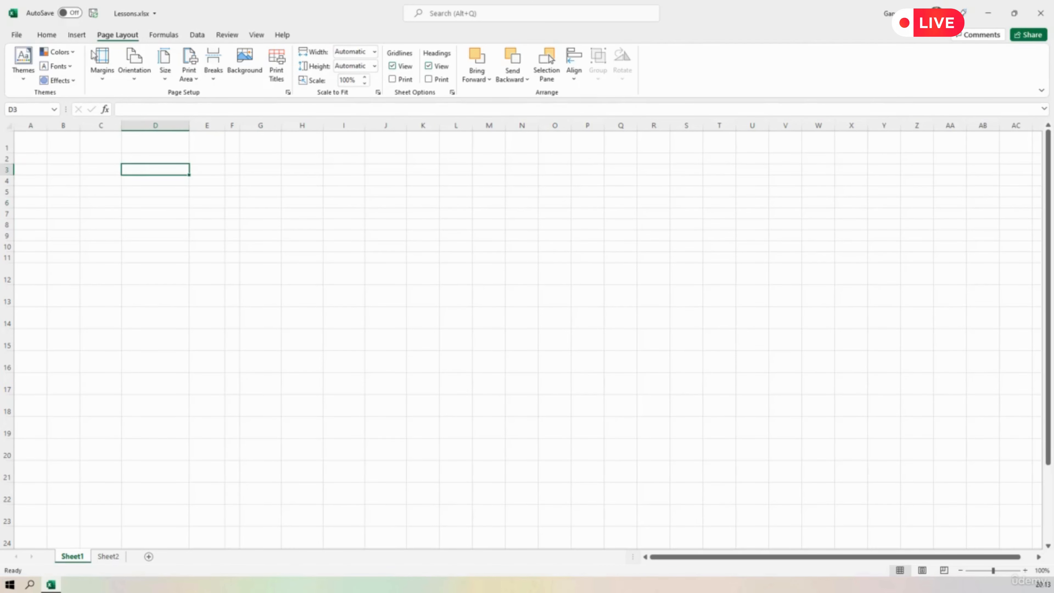
Add a top border to cell D3.
left_click(47, 35)
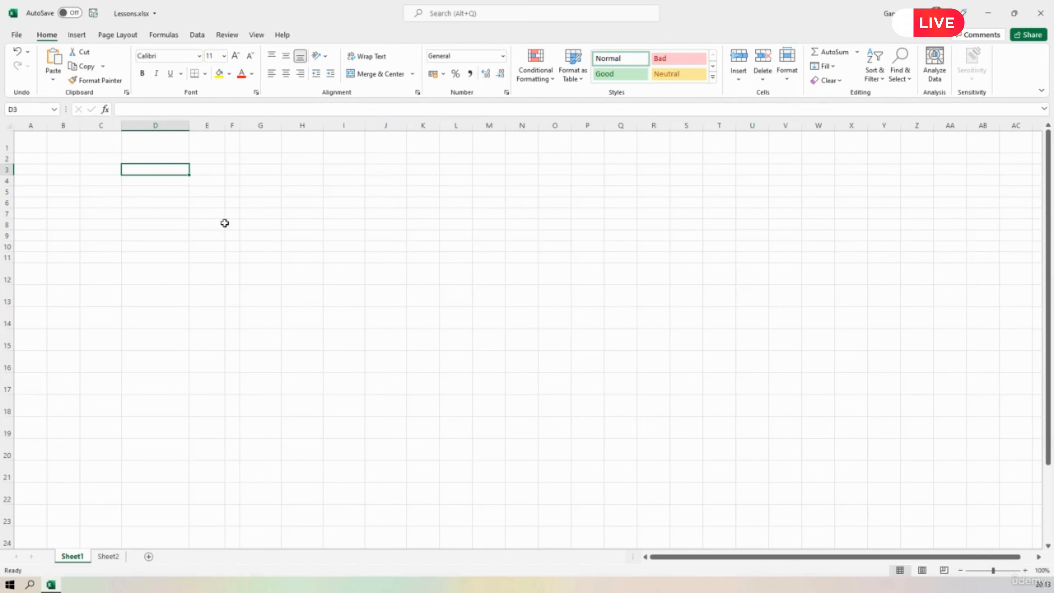
left_click(206, 75)
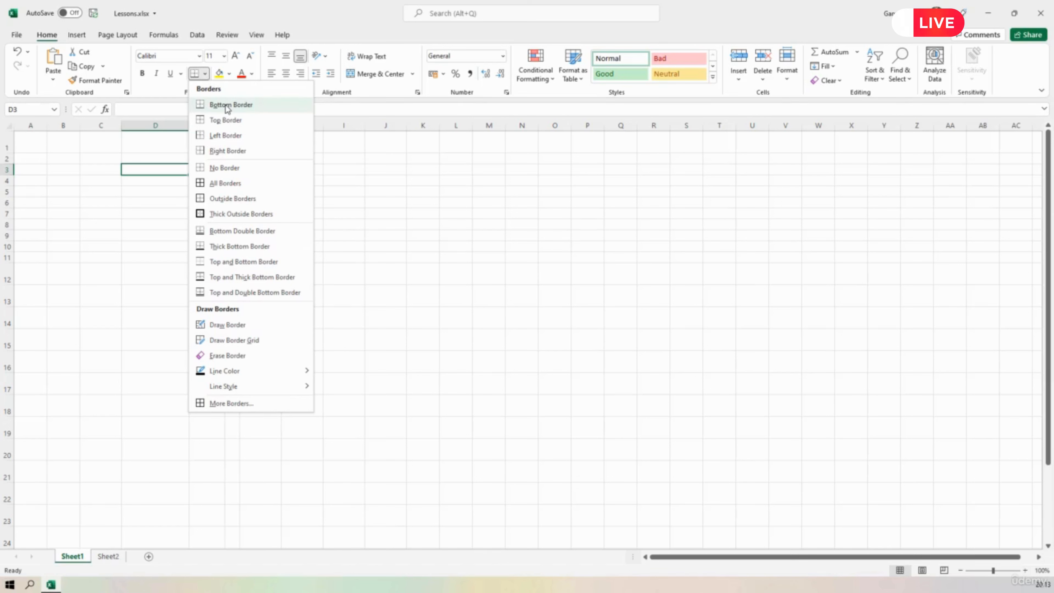
left_click(225, 121)
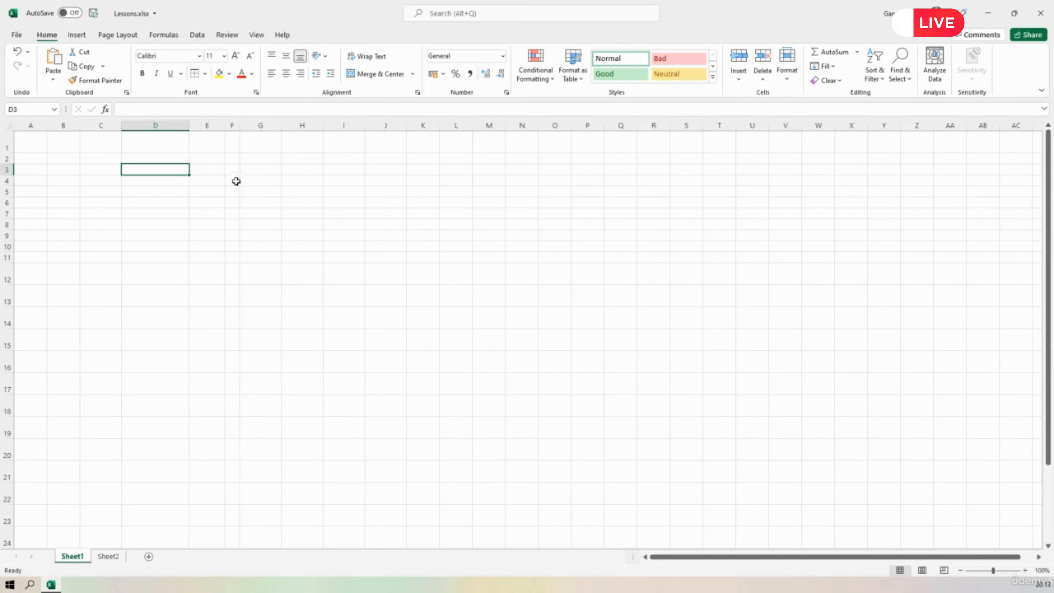
left_click(254, 170)
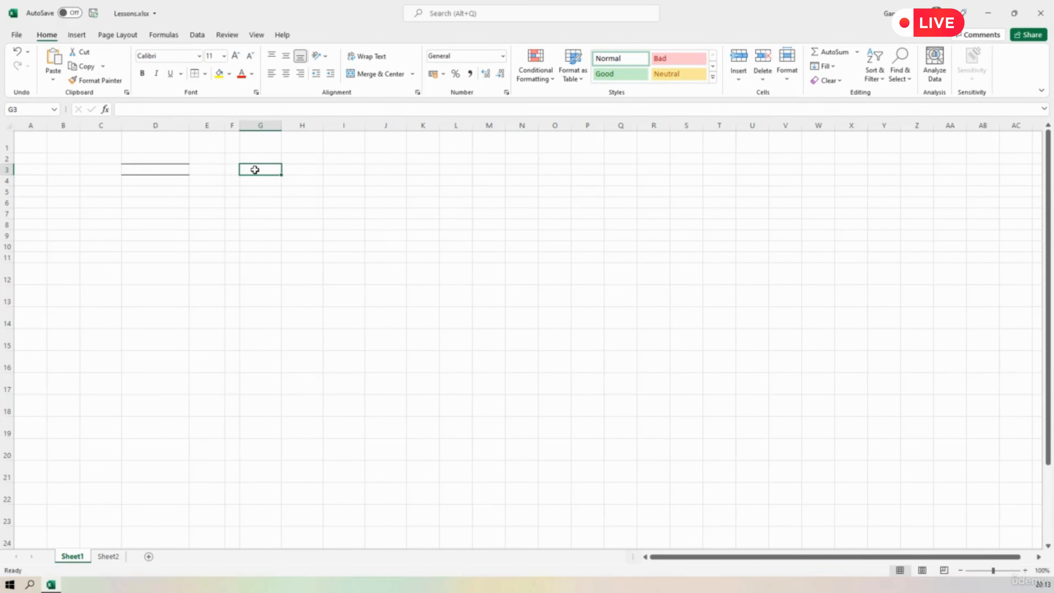
Add a left border and a right border to cell D3.
left_click(175, 168)
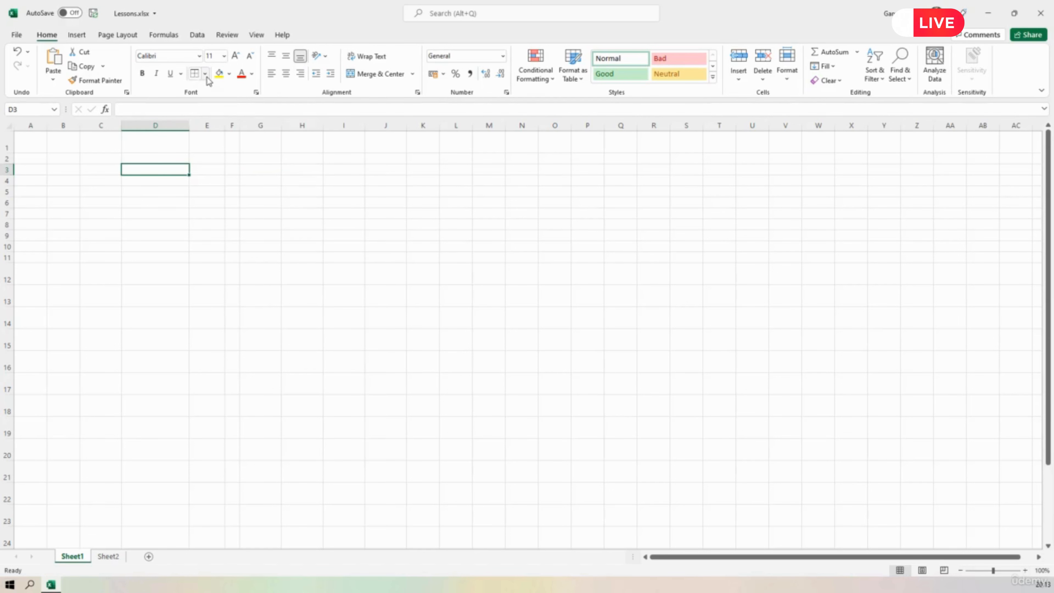
left_click(205, 73)
left_click(226, 134)
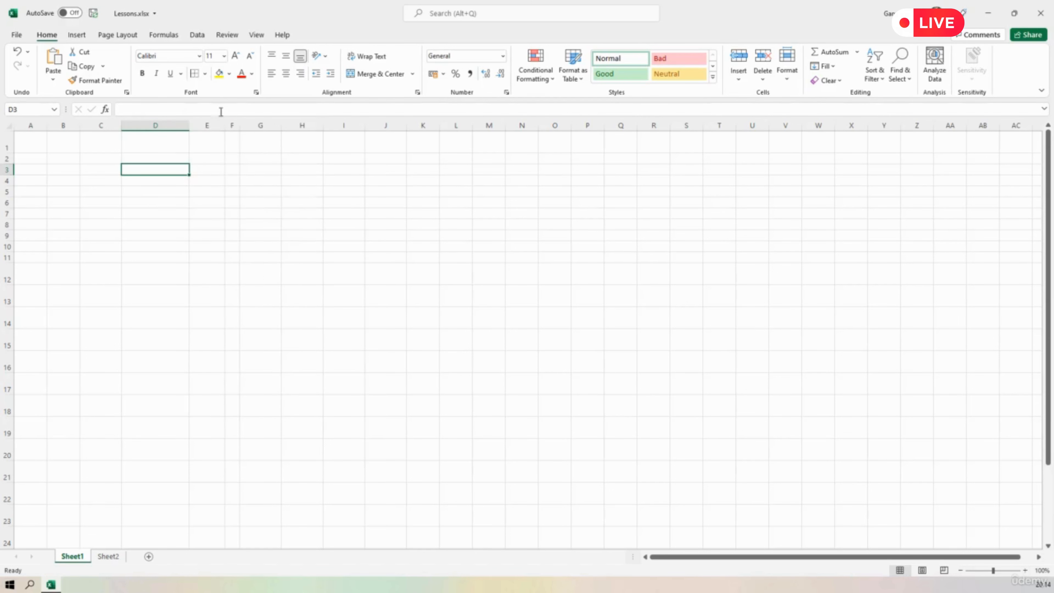
left_click(205, 74)
left_click(211, 150)
left_click(258, 206)
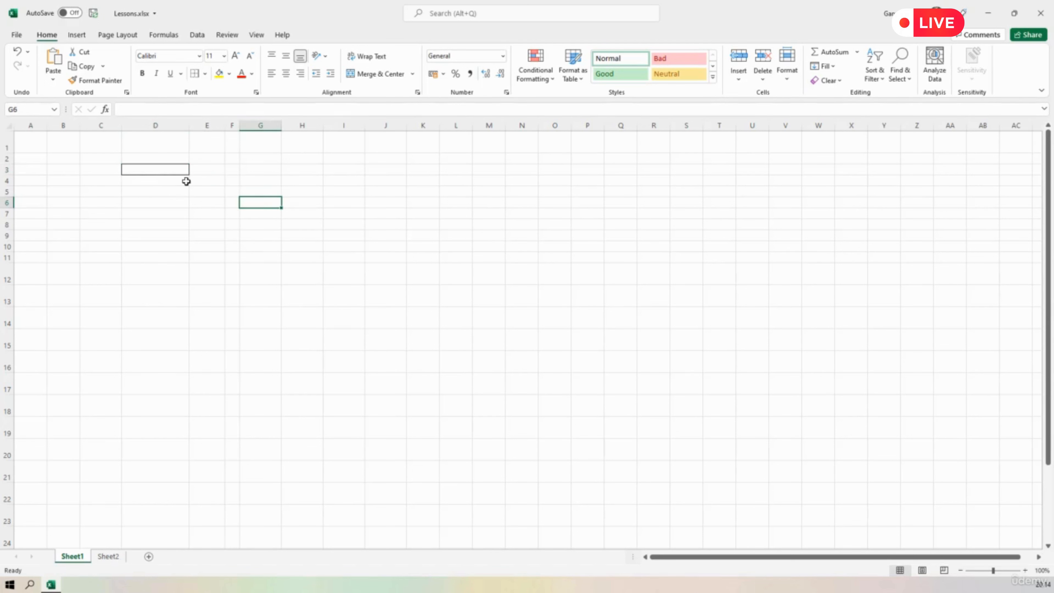
Remove all borders from cell D3 with the No Border option.
left_click(174, 169)
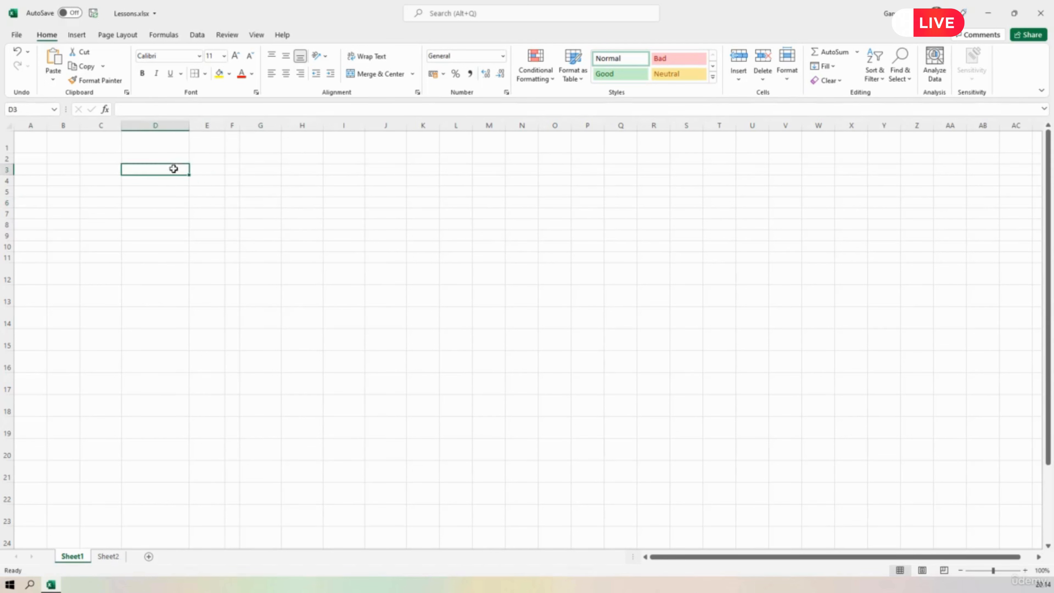
left_click(207, 74)
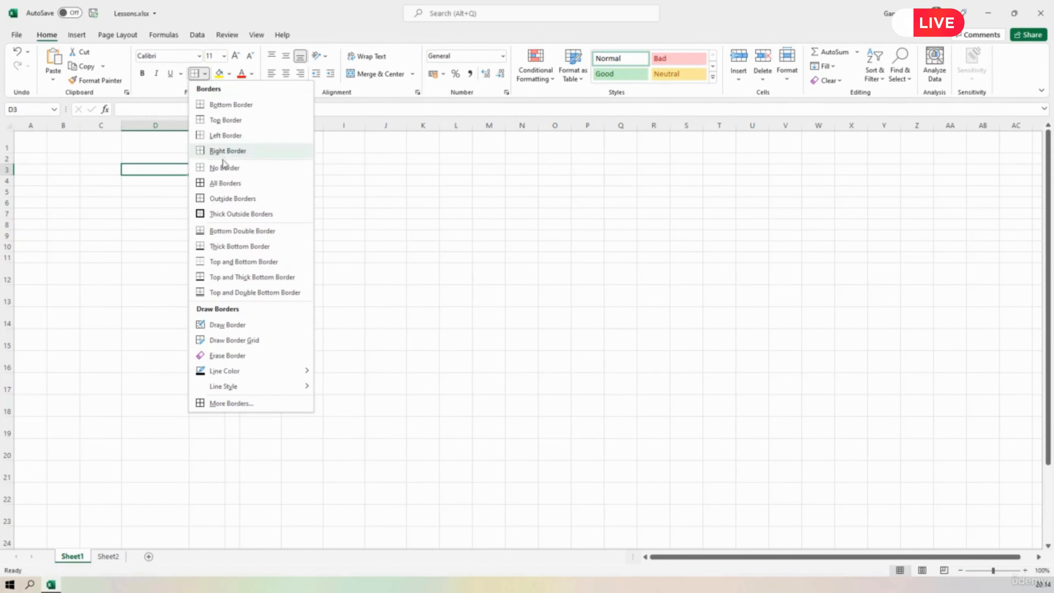
left_click(225, 174)
left_click(312, 198)
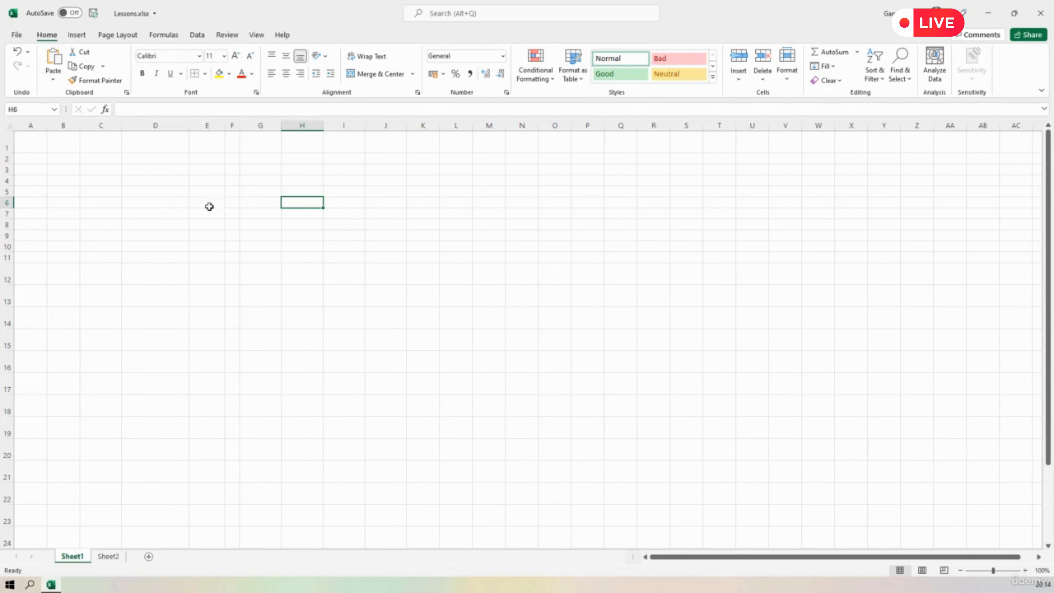
left_click(163, 170)
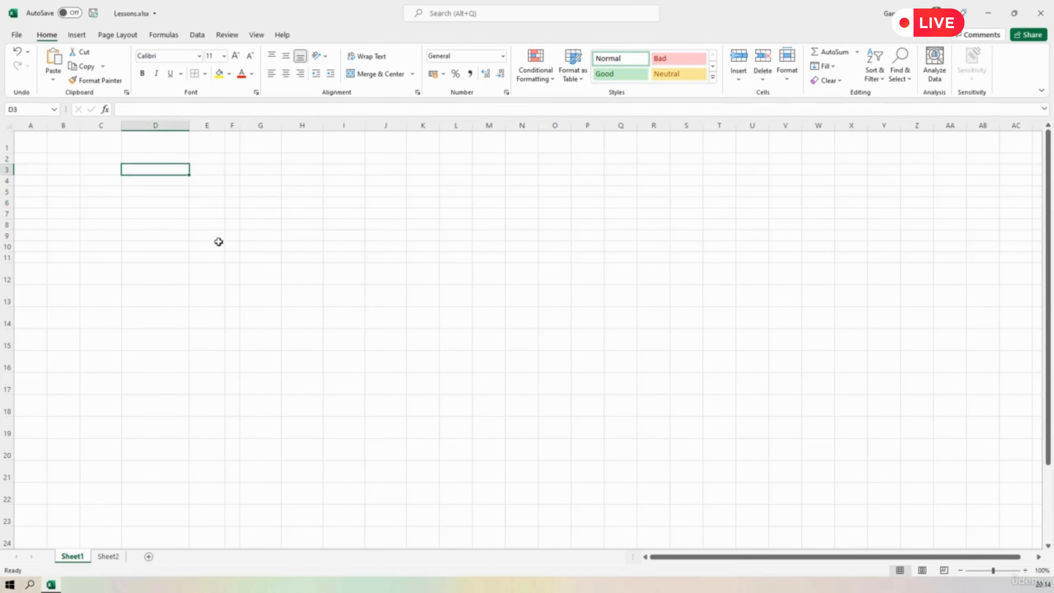
left_click(205, 74)
left_click(224, 168)
left_click(461, 256)
left_click(461, 238)
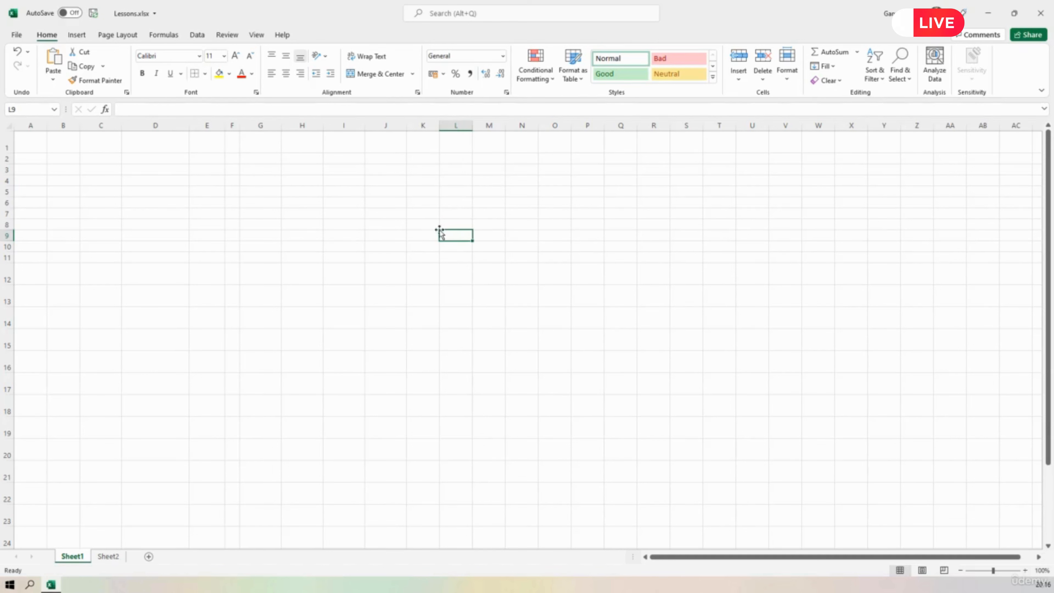
Apply bottom, top, left and right borders to cell K8, one side at a time.
left_click(425, 228)
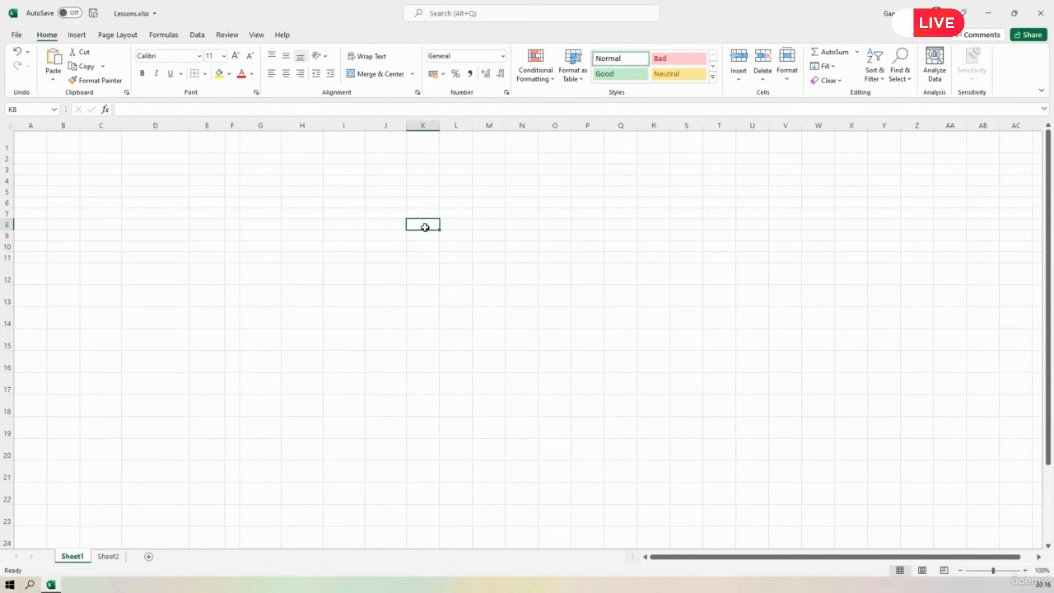
left_click(205, 75)
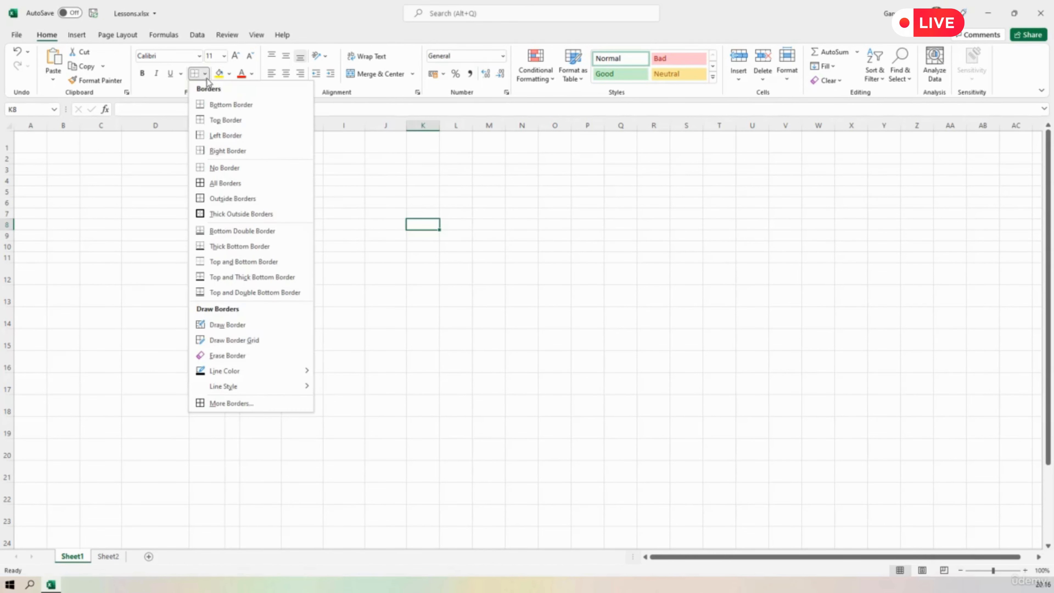
left_click(214, 107)
left_click(206, 77)
left_click(219, 119)
left_click(205, 75)
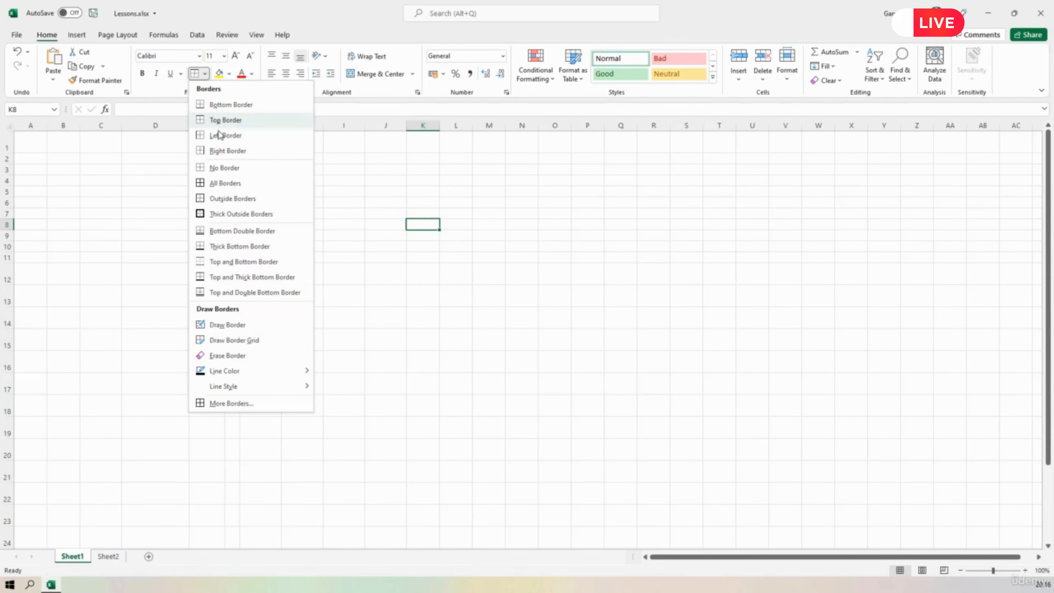
left_click(219, 134)
left_click(205, 75)
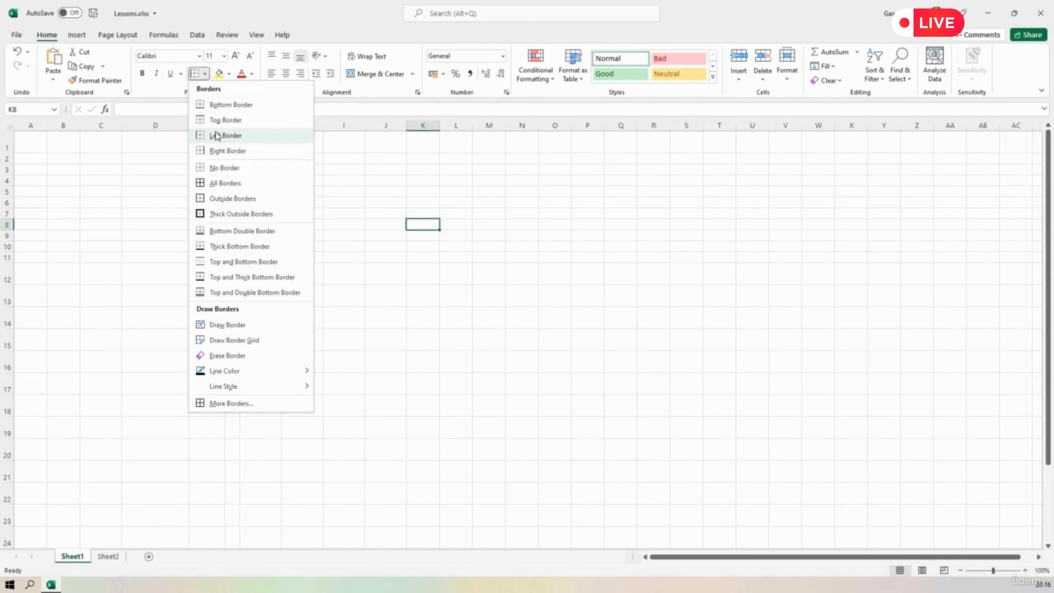
left_click(221, 151)
left_click(332, 254)
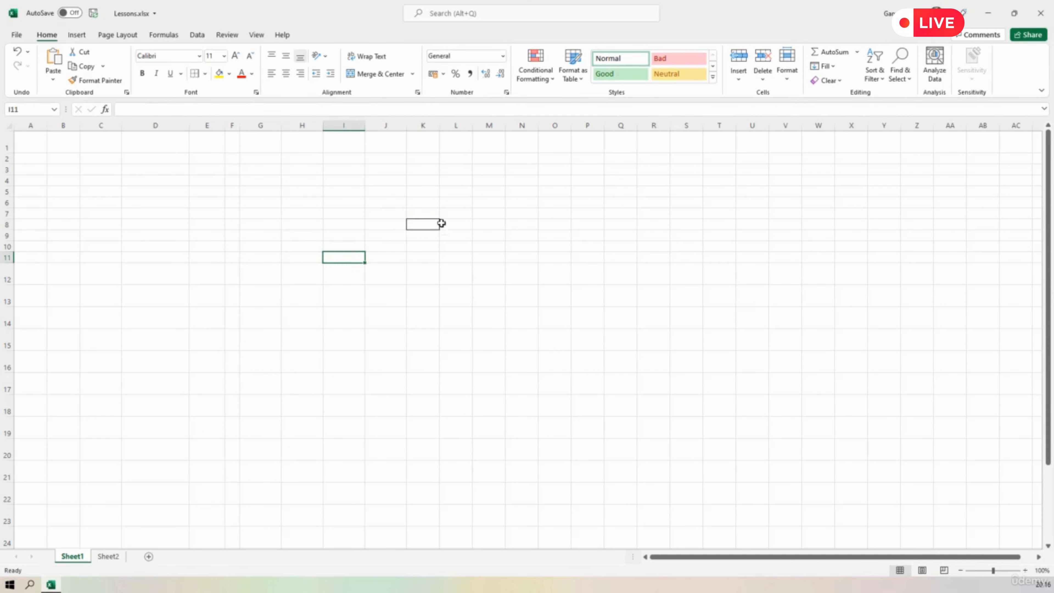
Remove all borders from cell K8 with the No Border option.
left_click(420, 225)
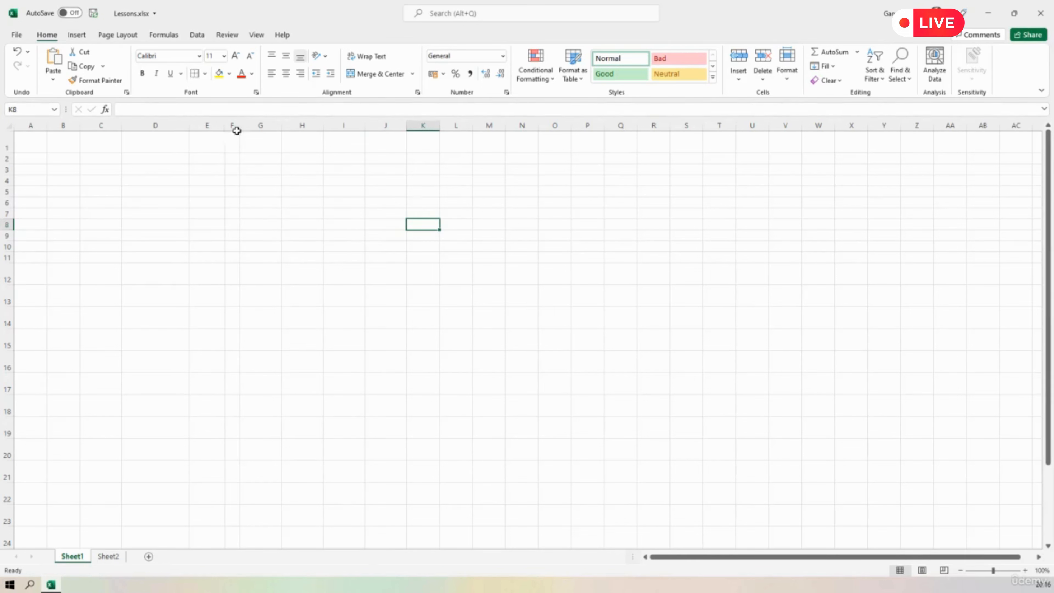
left_click(205, 74)
left_click(226, 171)
Apply All Borders to cell D3.
left_click(154, 169)
left_click(205, 74)
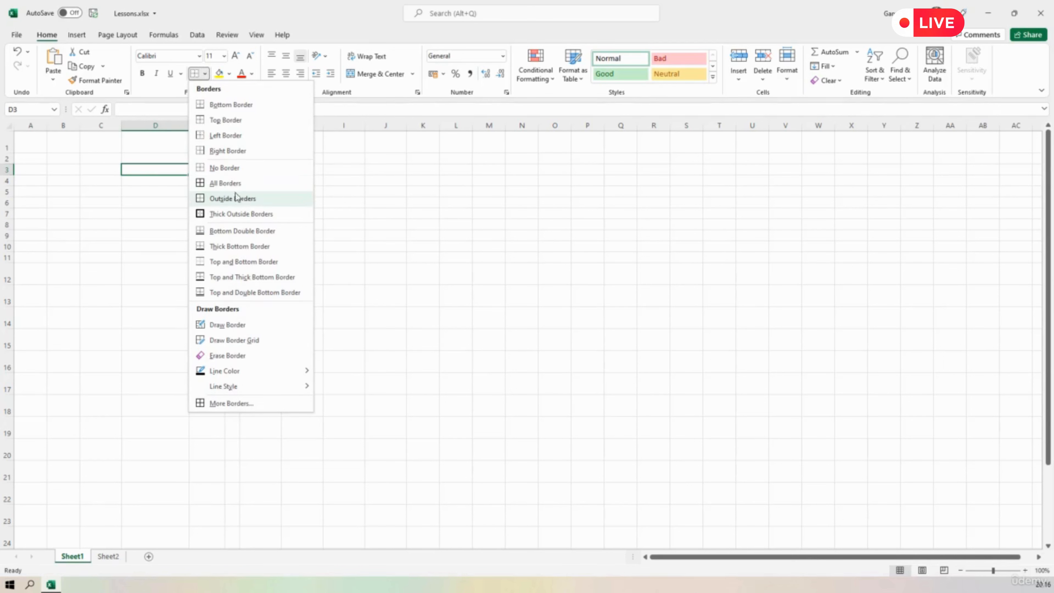
left_click(225, 184)
left_click(317, 257)
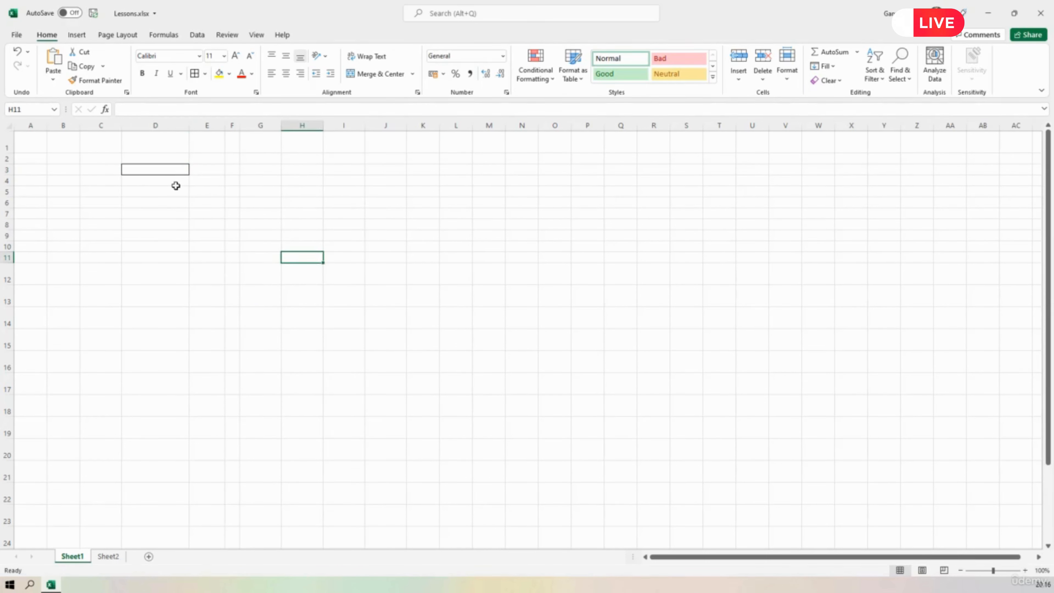
Clear the borders of cell D3 with the No Border option.
left_click(164, 170)
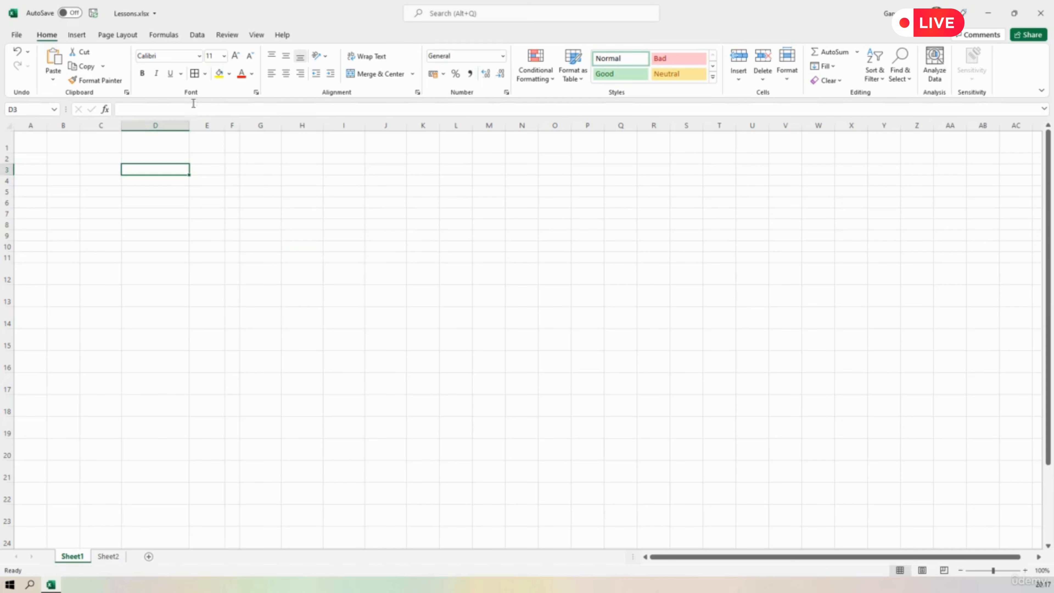
left_click(205, 74)
left_click(216, 167)
left_click(291, 180)
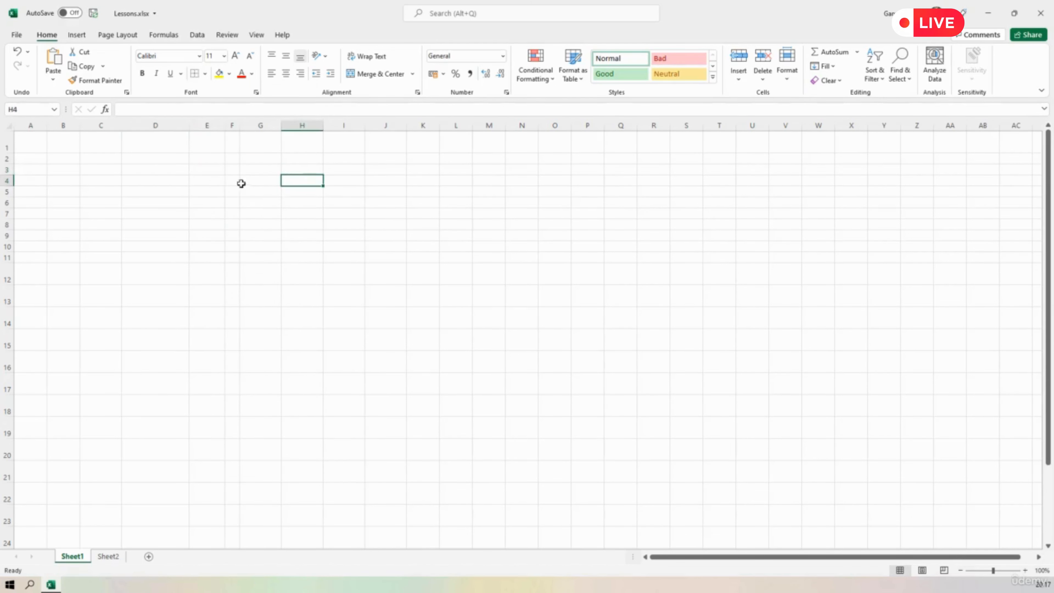
Apply Outside Borders to cell D3.
left_click(175, 170)
left_click(205, 74)
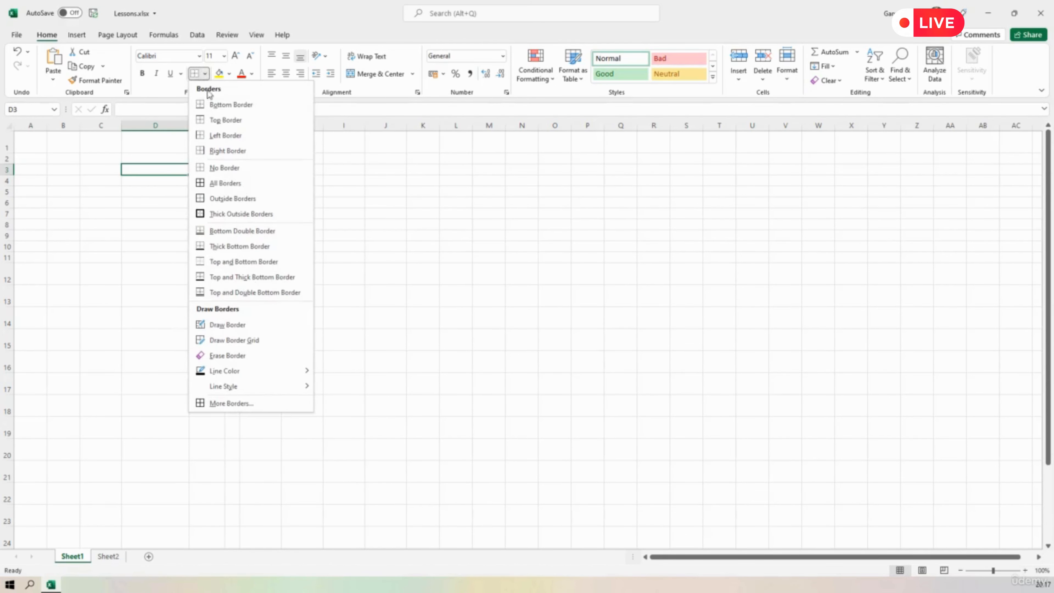
left_click(241, 200)
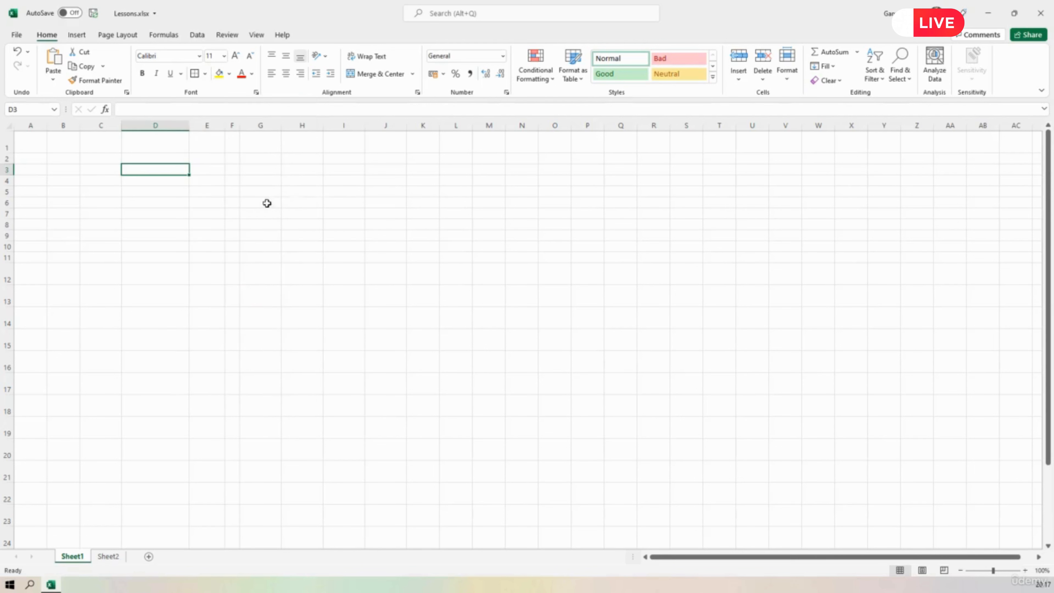
left_click(354, 224)
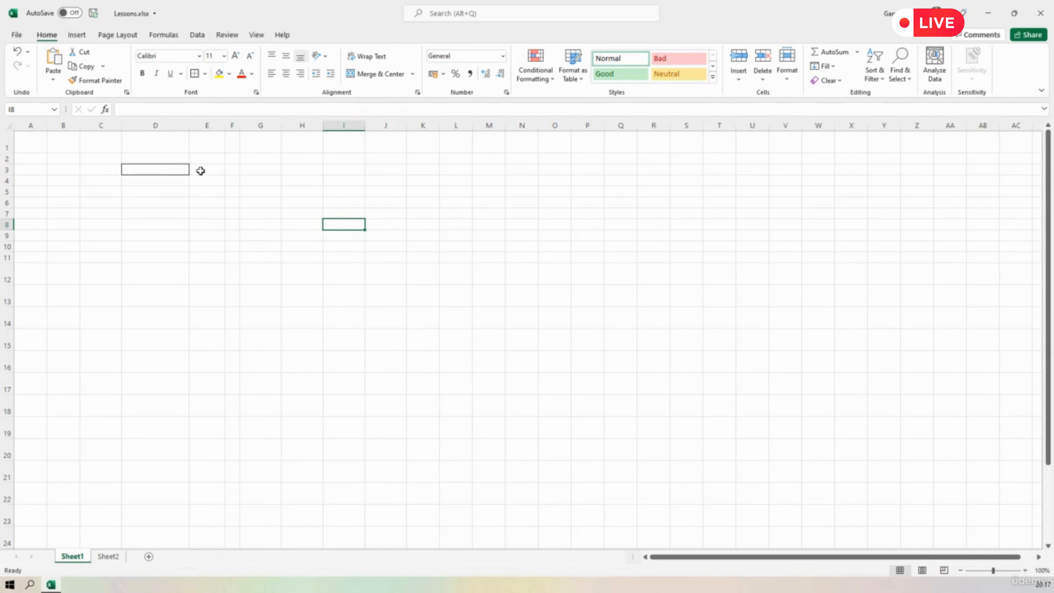
Remove the outside borders from cell D3 with the No Border option.
left_click(179, 170)
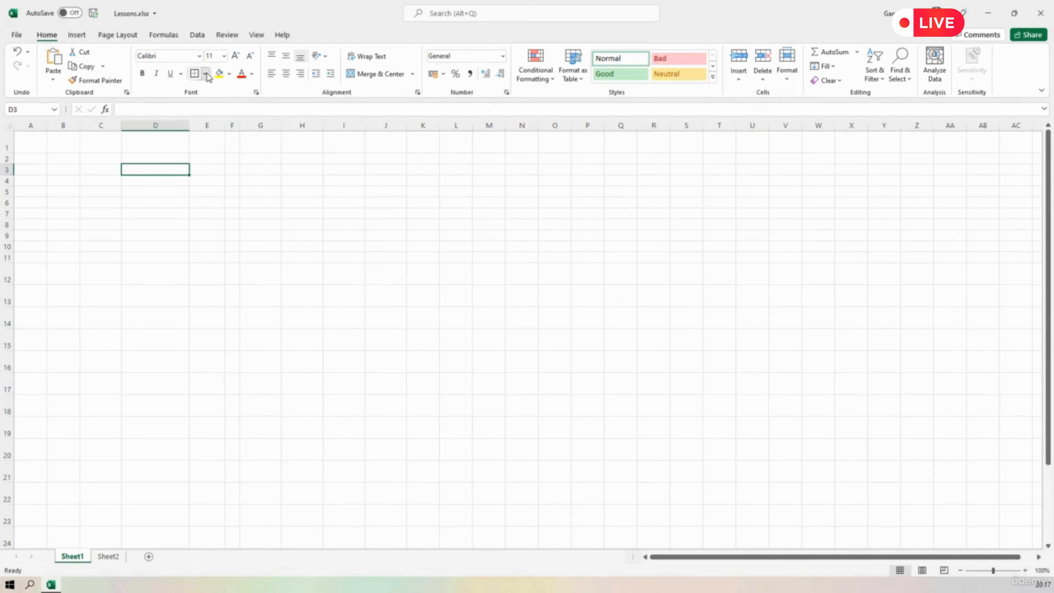
left_click(206, 75)
left_click(229, 170)
Apply All Borders to the range D3:I14.
left_click_drag(168, 170, 332, 309)
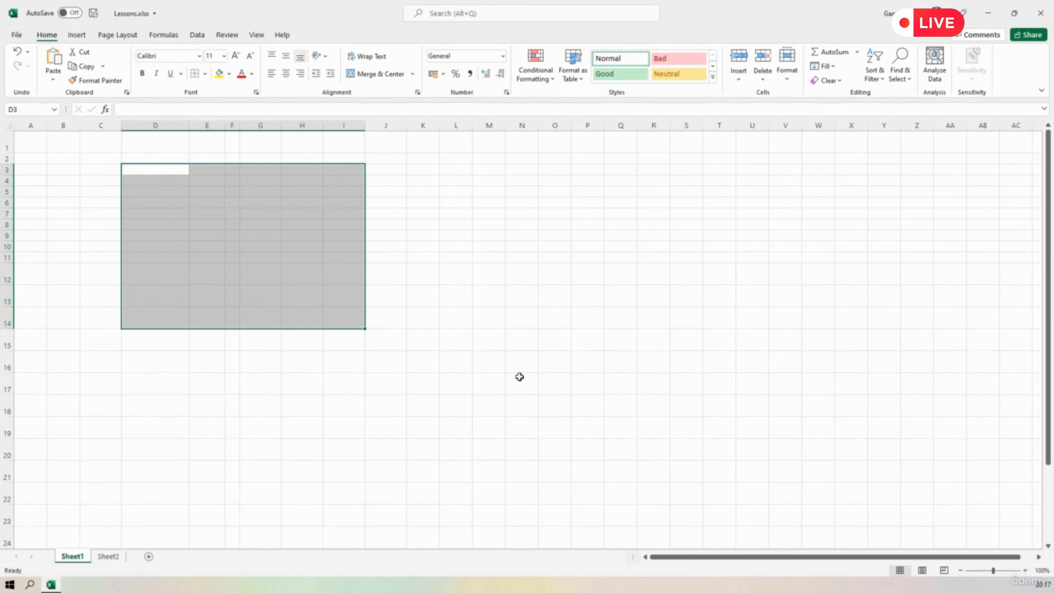
left_click(205, 75)
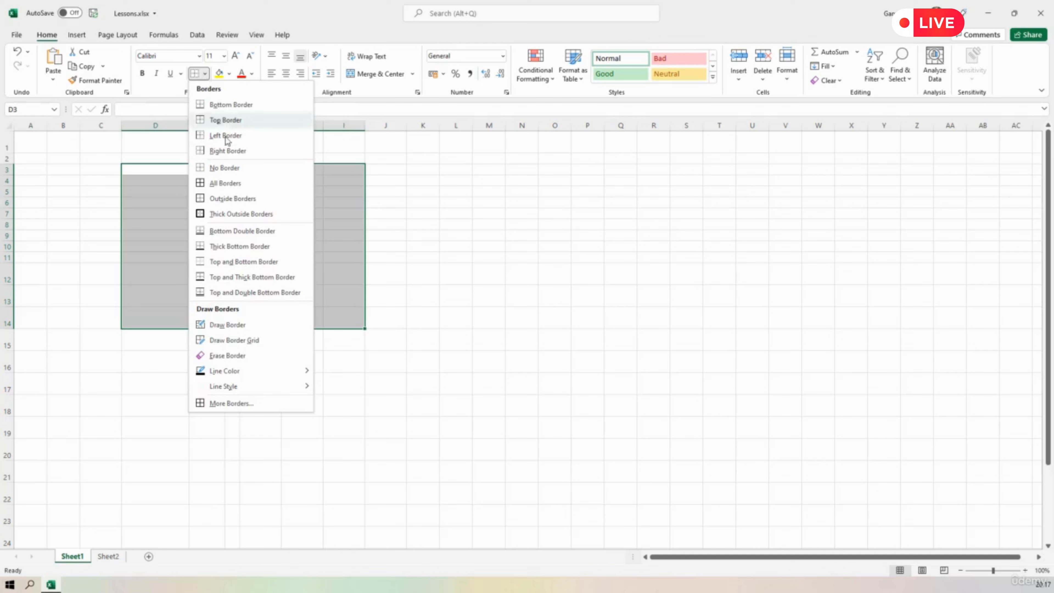
left_click(224, 183)
left_click(450, 245)
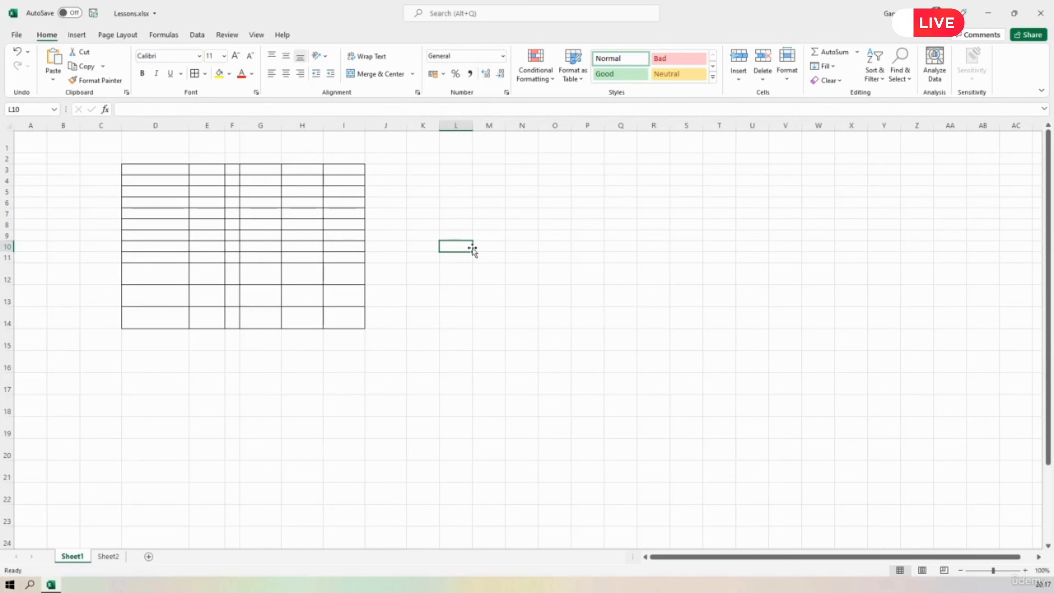
Remove all borders from the range D3:I14 with the No Border option.
left_click(177, 171)
mouse_move(180, 177)
left_mouse_down()
mouse_move(341, 297)
mouse_move(344, 320)
left_mouse_up()
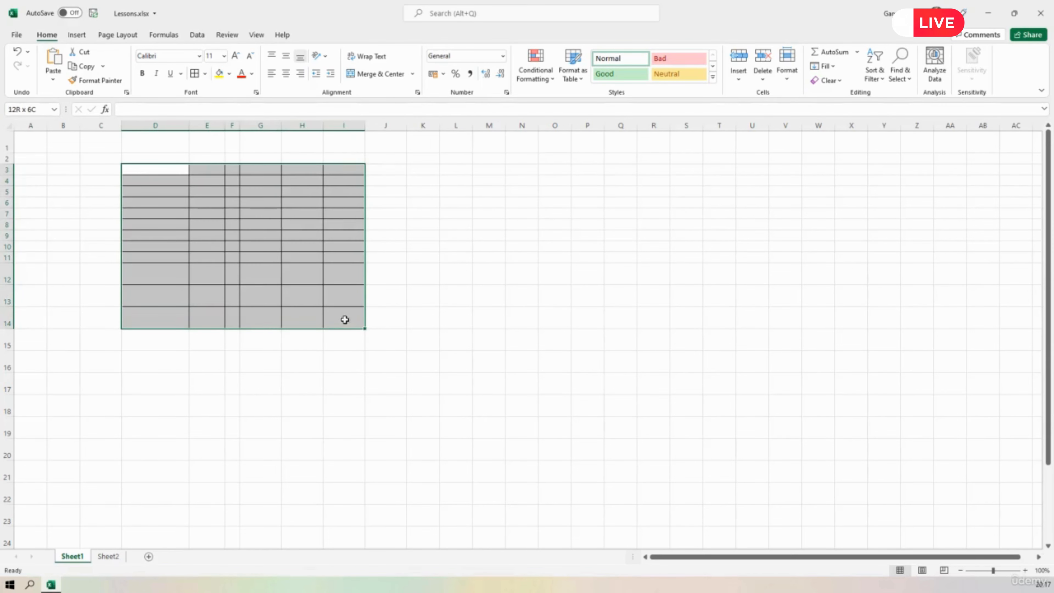
left_click(205, 73)
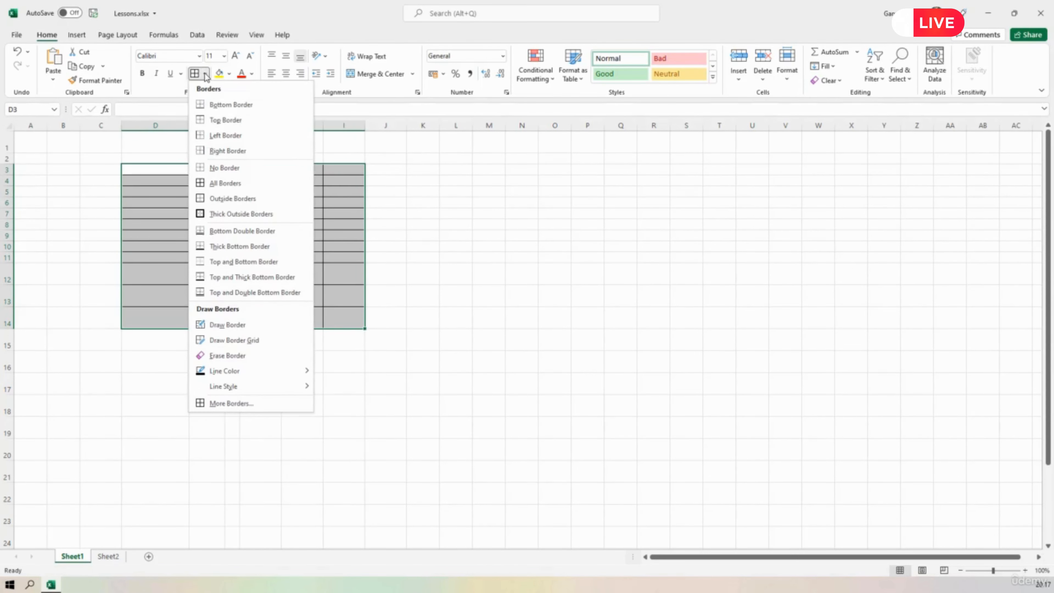
left_click(220, 169)
left_click(499, 271)
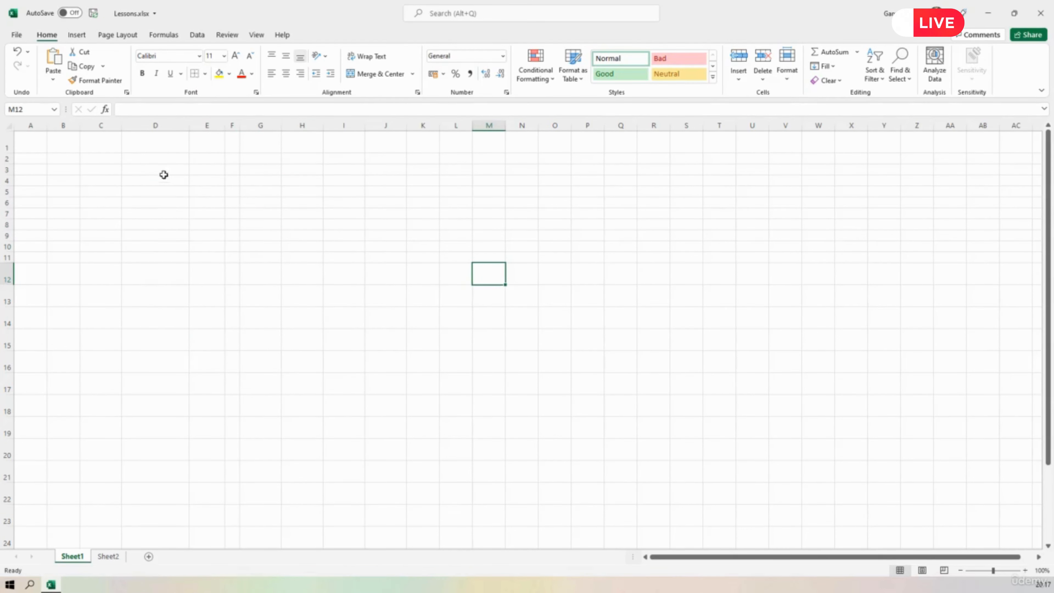
Apply Outside Borders to the range D3:I14.
left_click_drag(160, 172, 354, 324)
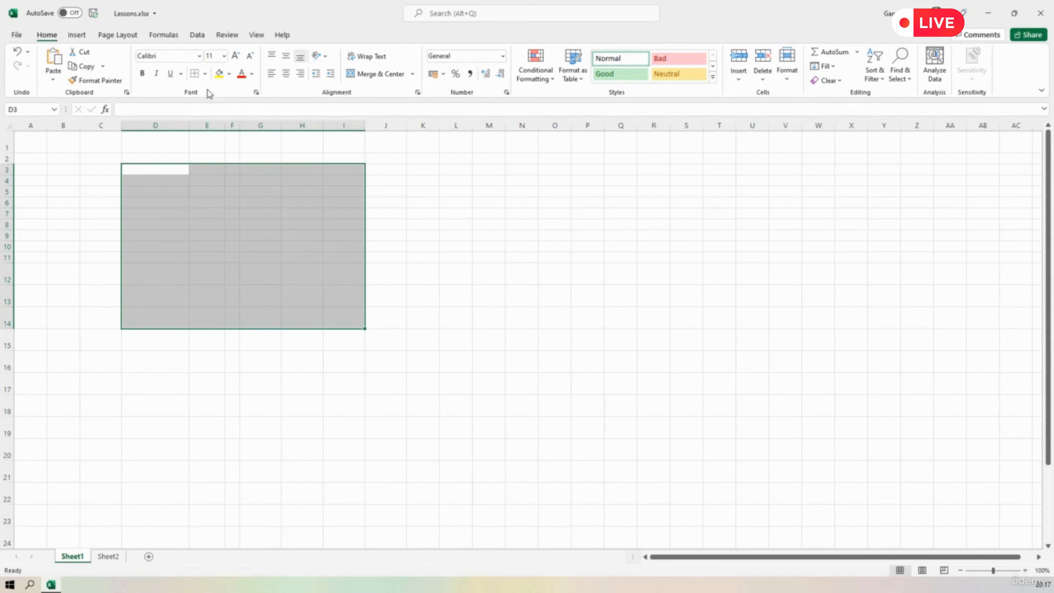
left_click(204, 76)
left_click(220, 200)
left_click(489, 257)
Apply Thick Outside Borders to the range D3:I14.
left_click_drag(144, 169, 334, 318)
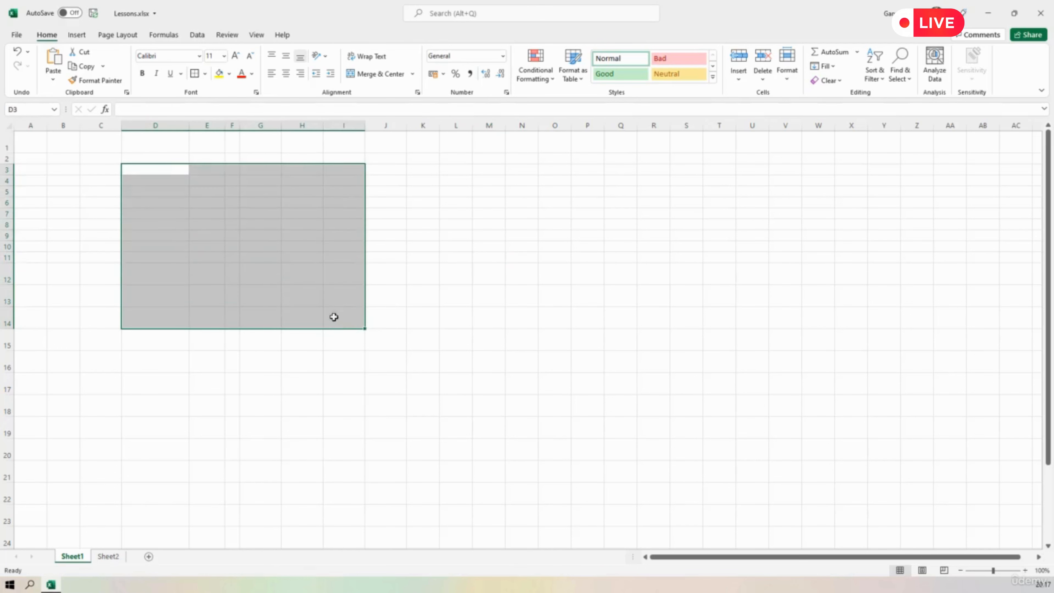
left_click(205, 74)
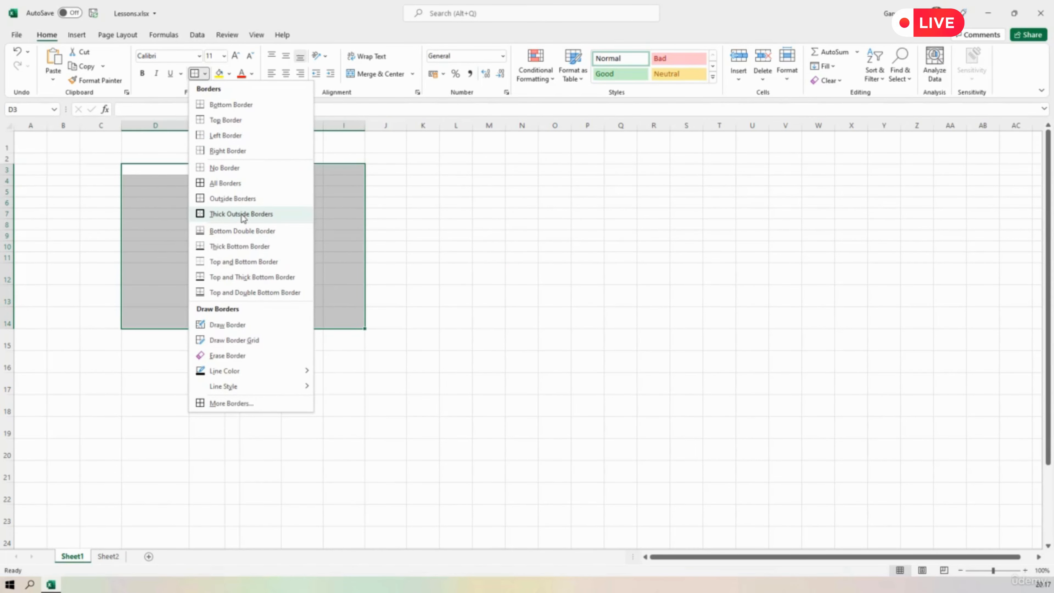
left_click(241, 214)
left_click(455, 233)
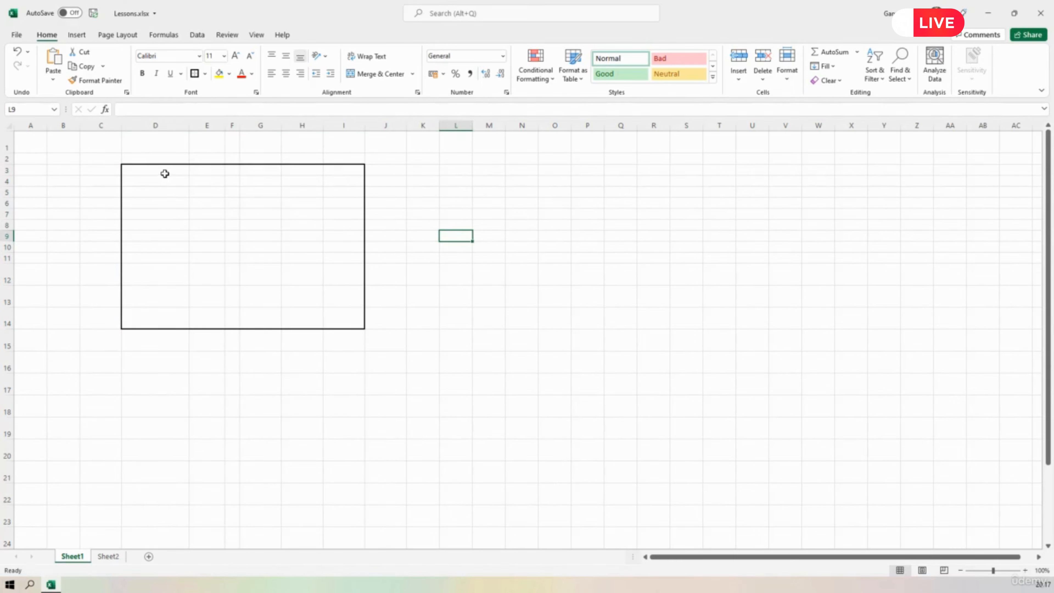
Apply a Bottom Double Border to the range D3:I14.
left_click_drag(164, 170, 360, 327)
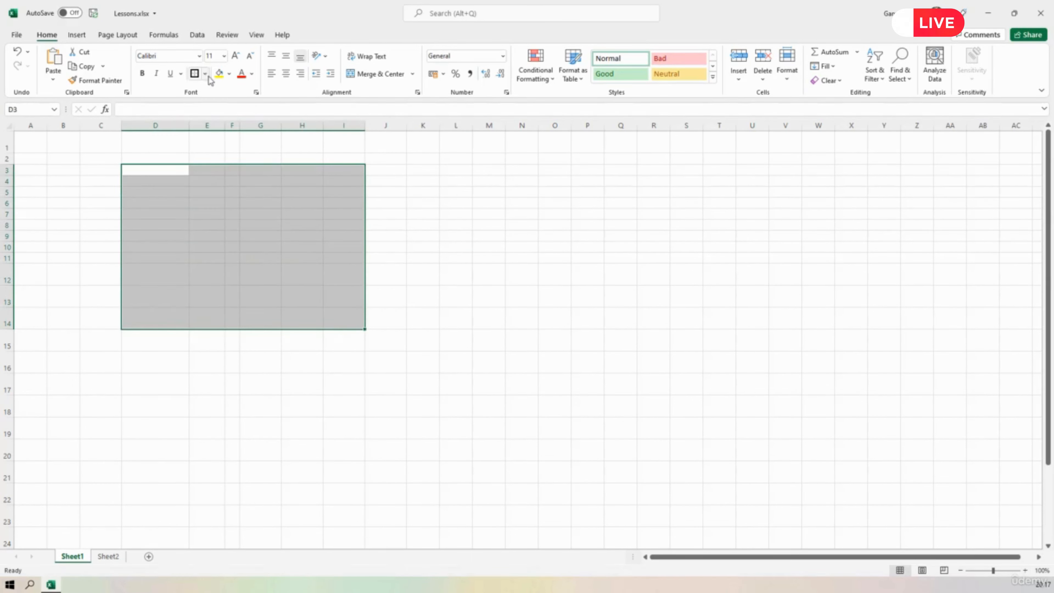
left_click(205, 73)
left_click(235, 231)
left_click(485, 277)
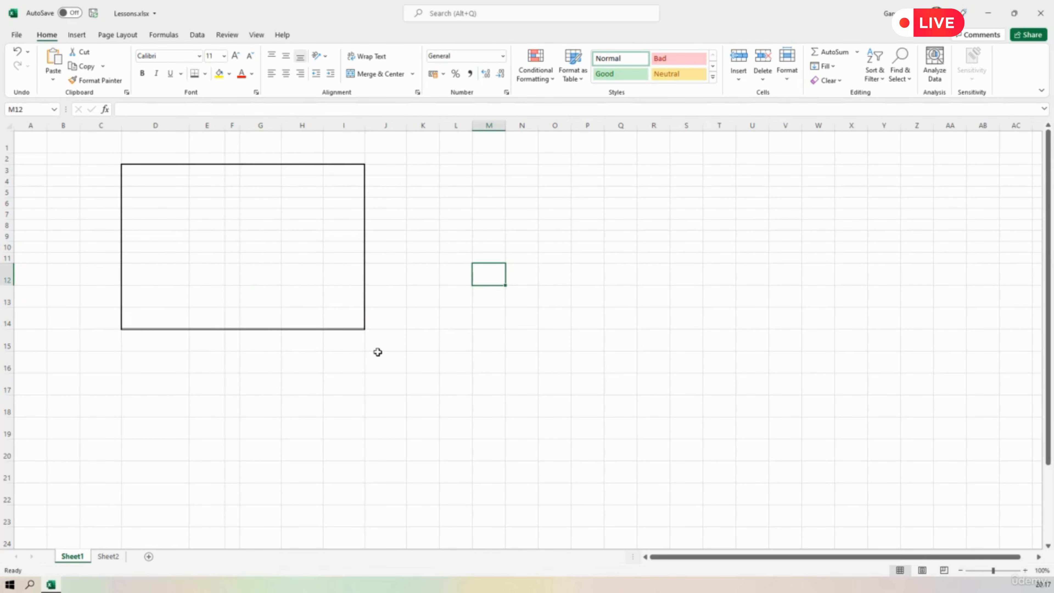
Clear the bottom, left, top and right borders of the range D3:I14 in the Format Cells border preview.
left_click_drag(146, 166, 357, 324)
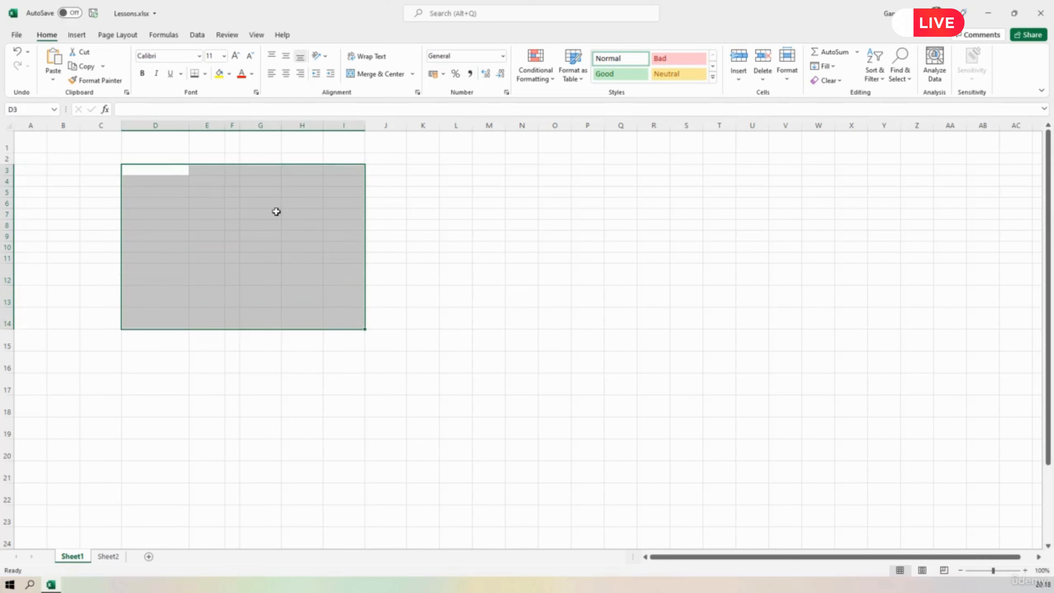
left_click(205, 73)
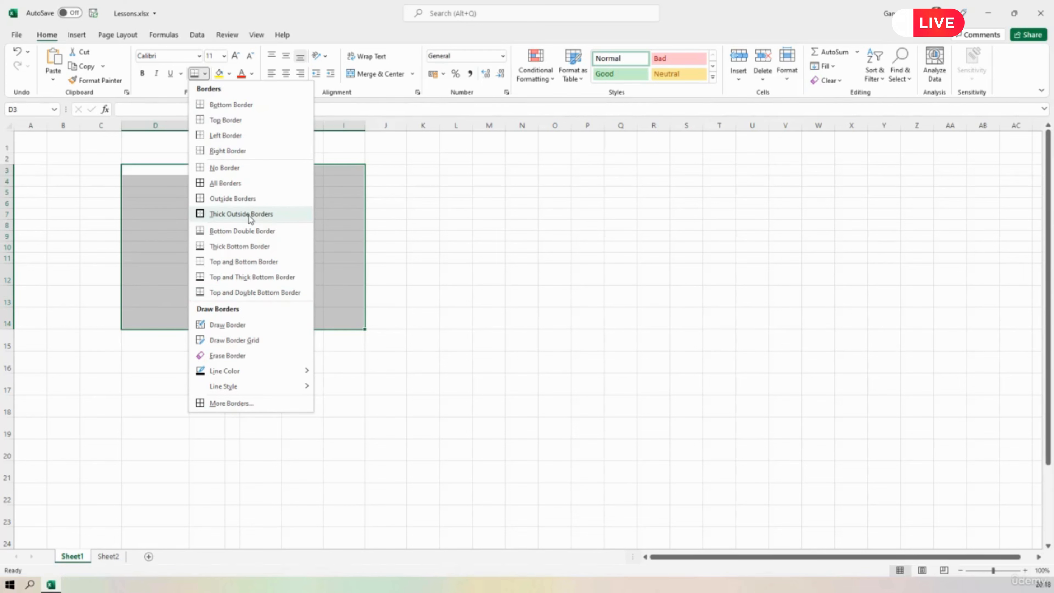
left_click(241, 406)
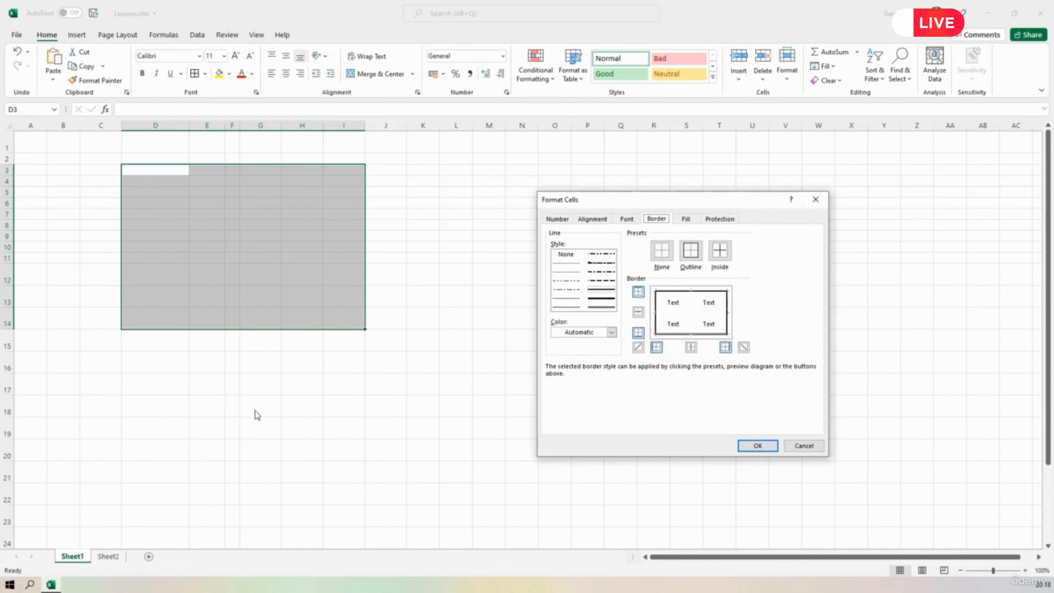
left_click_drag(667, 201, 553, 152)
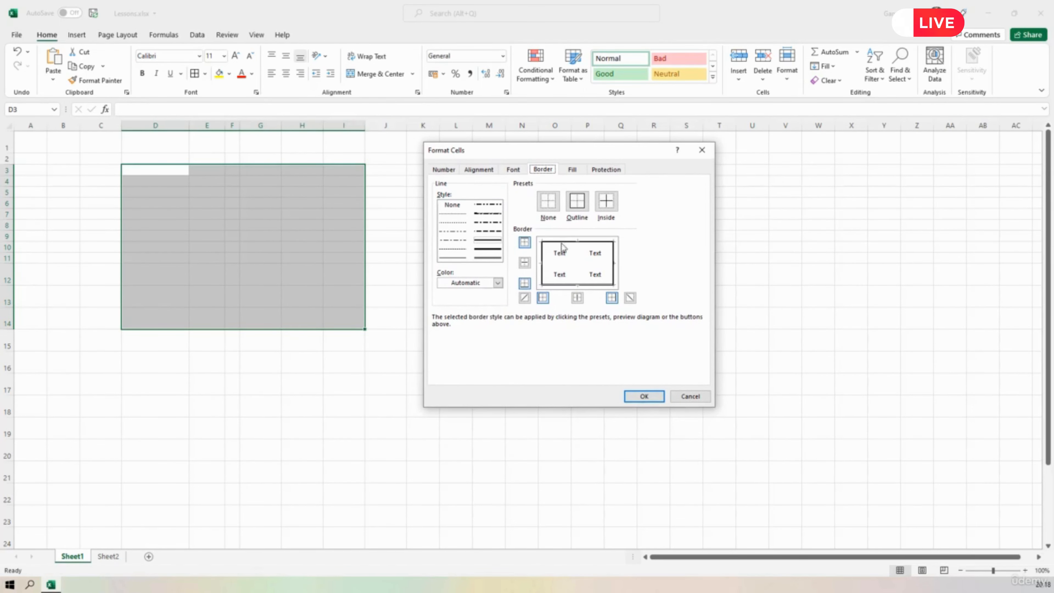
left_click(563, 285)
left_click(563, 285)
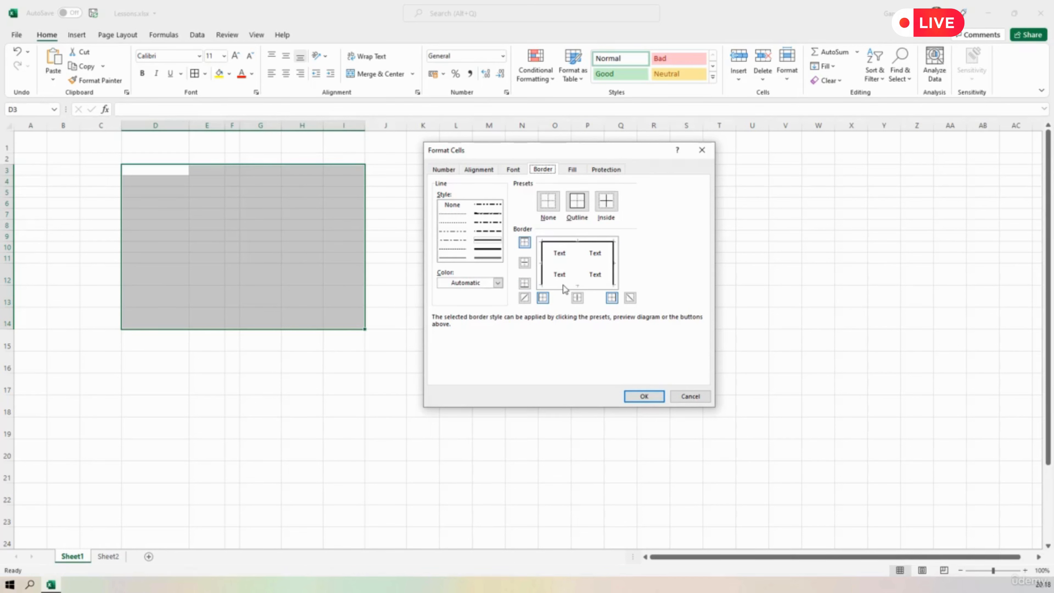
left_click(542, 281)
left_click(567, 245)
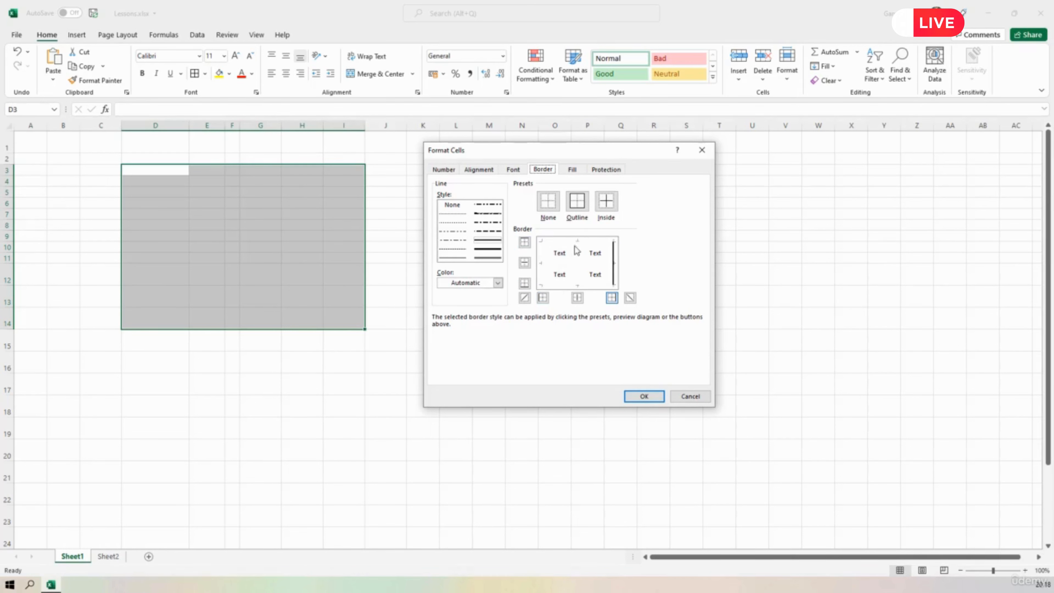
left_click(613, 255)
Choose the thin solid line style and apply it to all four outer sides of the range D3:I14.
left_click(456, 257)
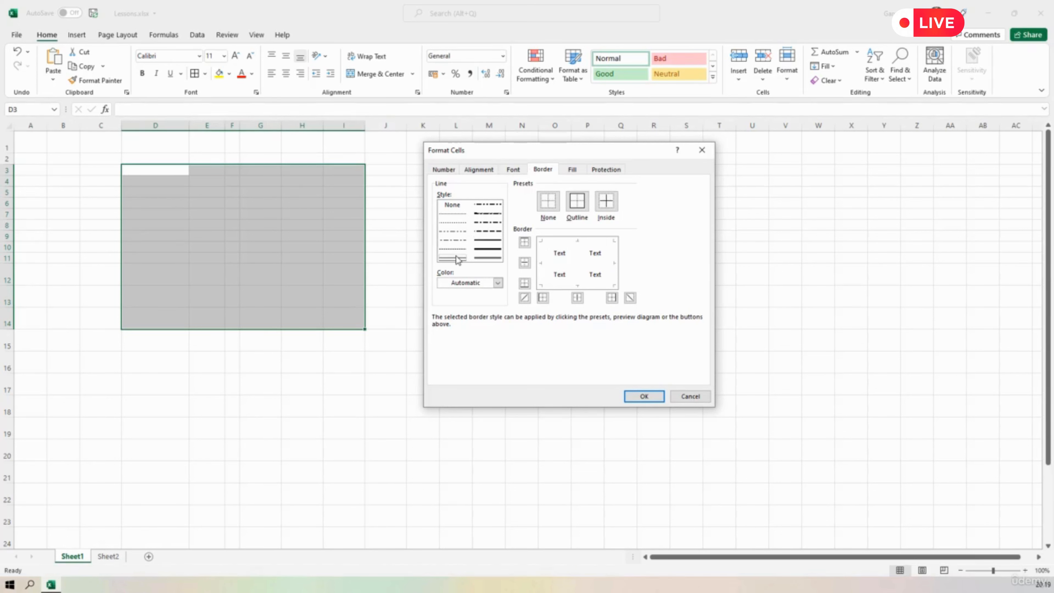
left_click(541, 273)
left_click(554, 285)
left_click(611, 270)
left_click(596, 242)
left_click(631, 393)
left_click(423, 362)
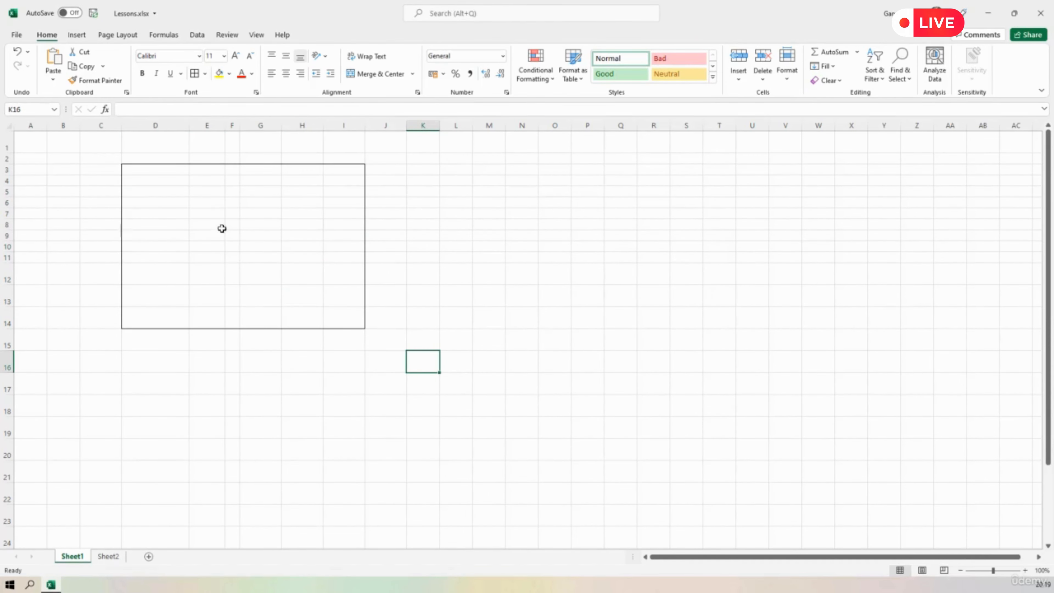
Add inside vertical borders to the range D3:I14 through the Format Cells border settings.
left_click_drag(155, 169, 351, 316)
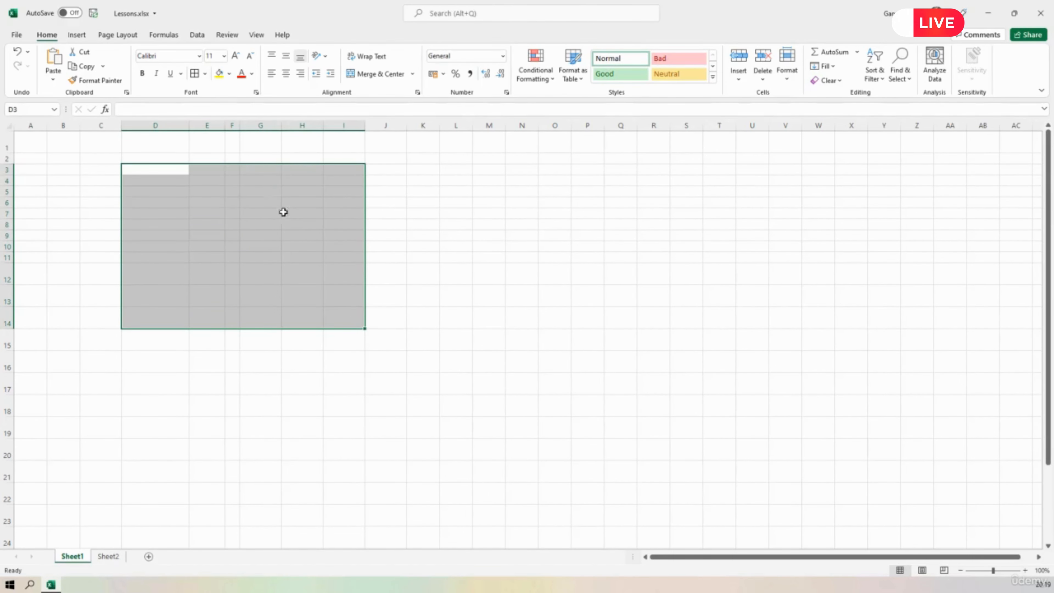
left_click(206, 75)
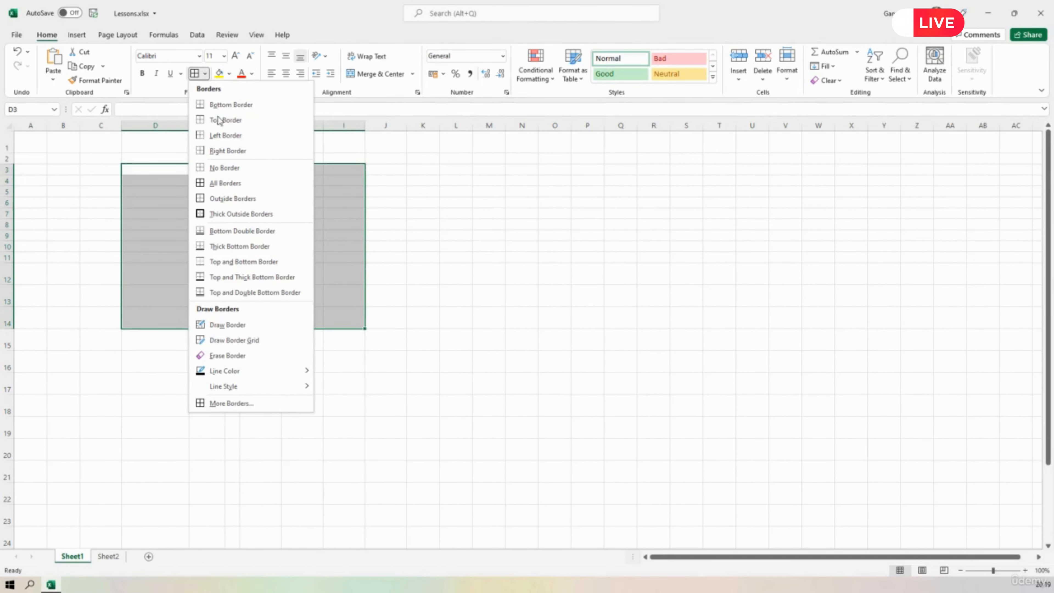
left_click(245, 404)
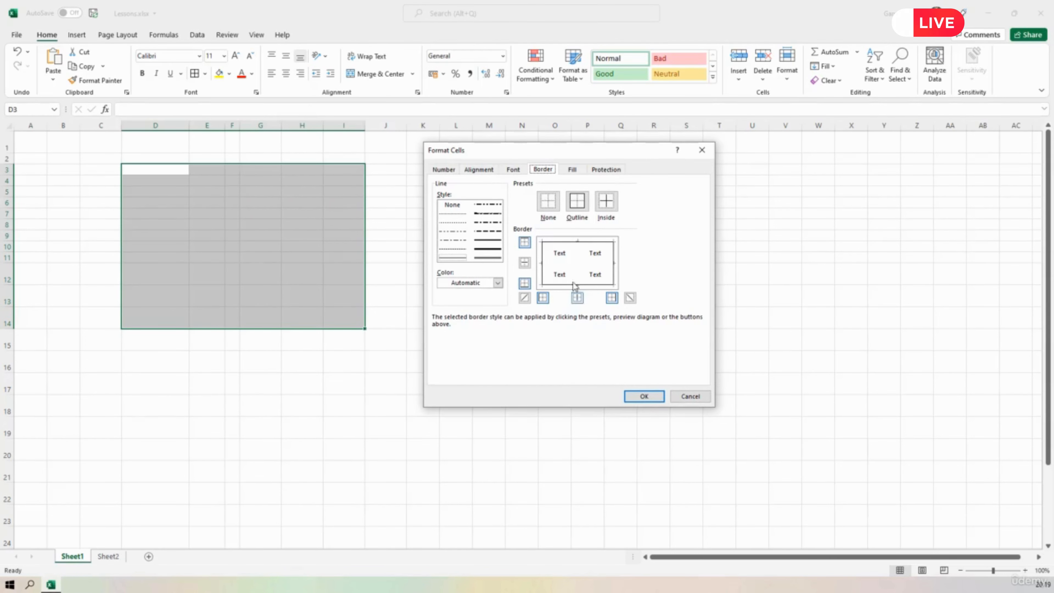
left_click(578, 275)
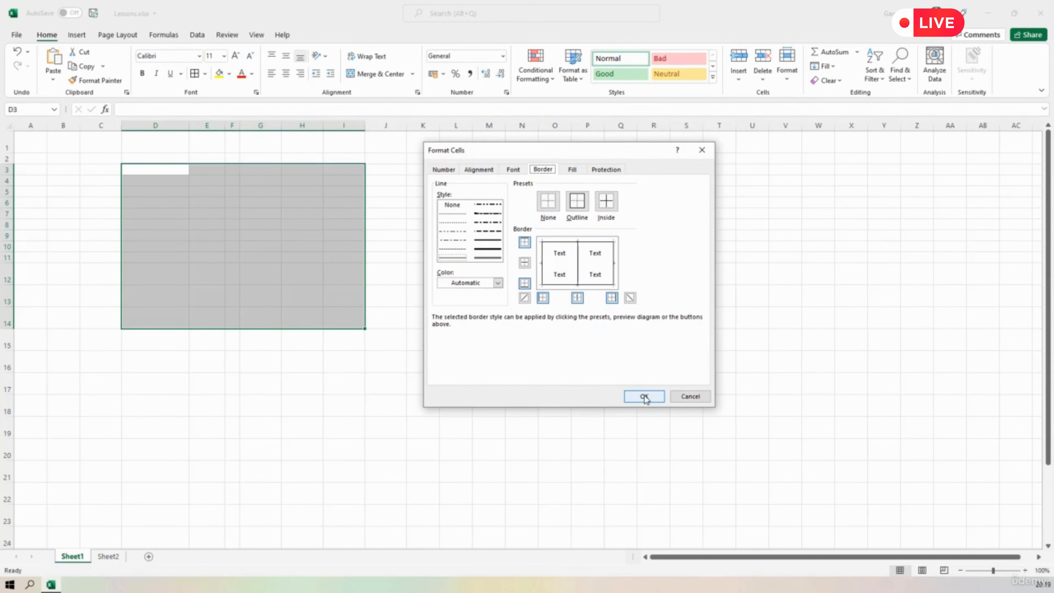
left_click(644, 396)
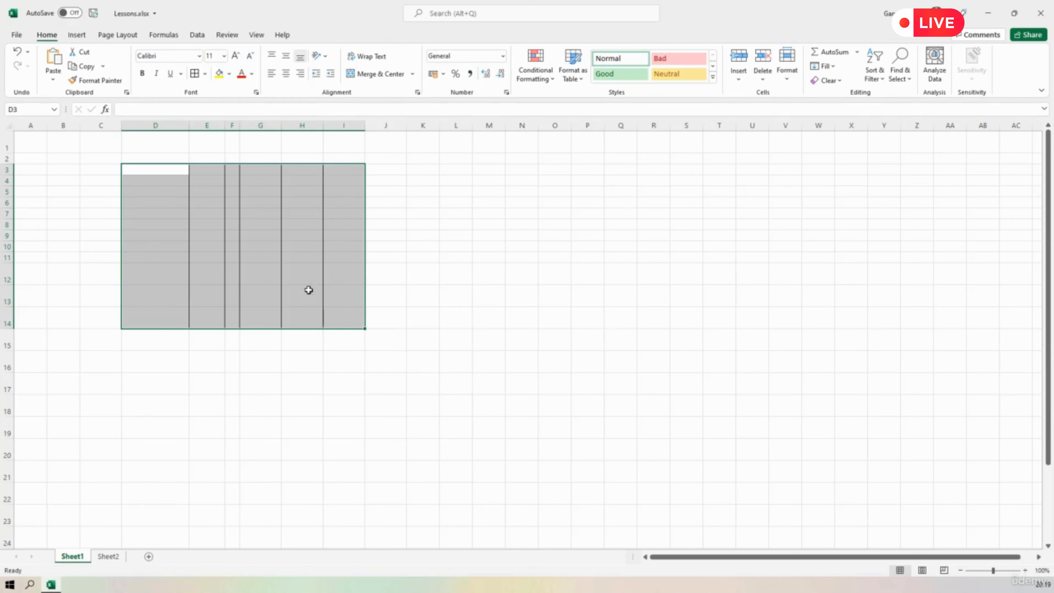
Add inside horizontal borders to the range D3:I14 through the Format Cells border settings.
left_click(204, 74)
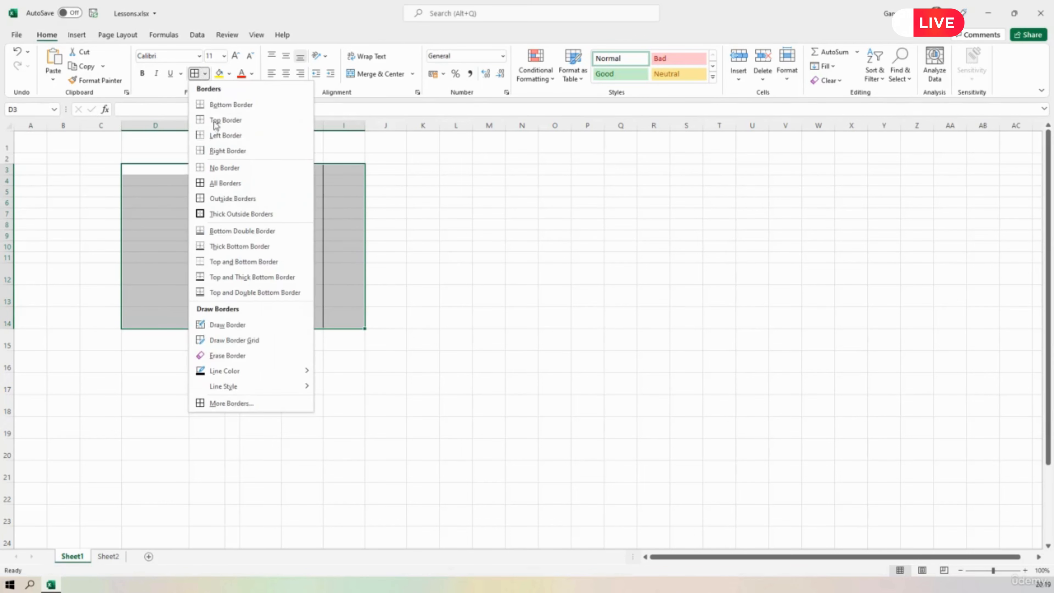
left_click(238, 401)
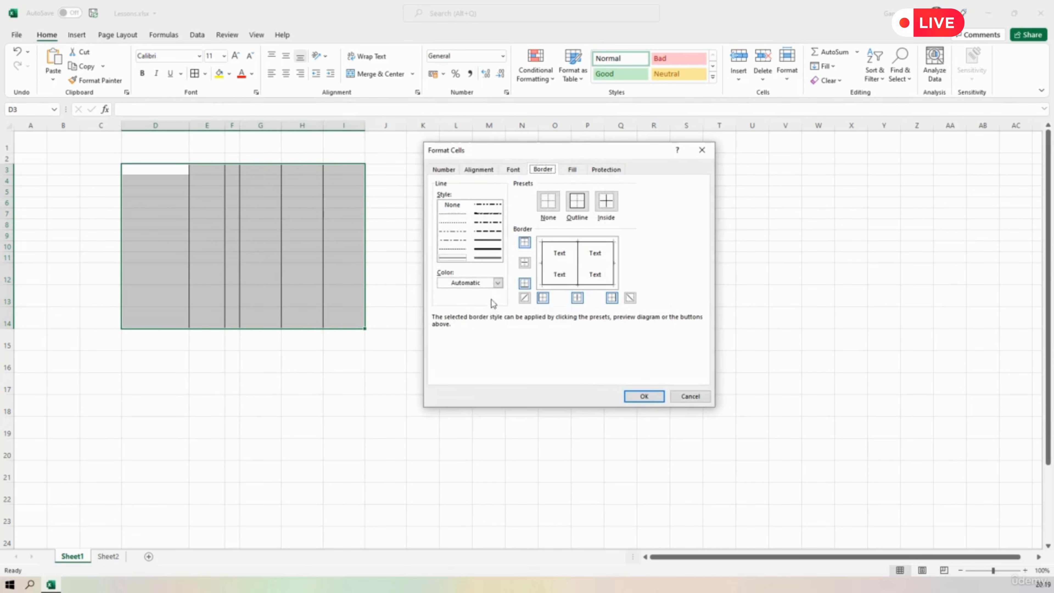
left_click(559, 264)
left_click(643, 396)
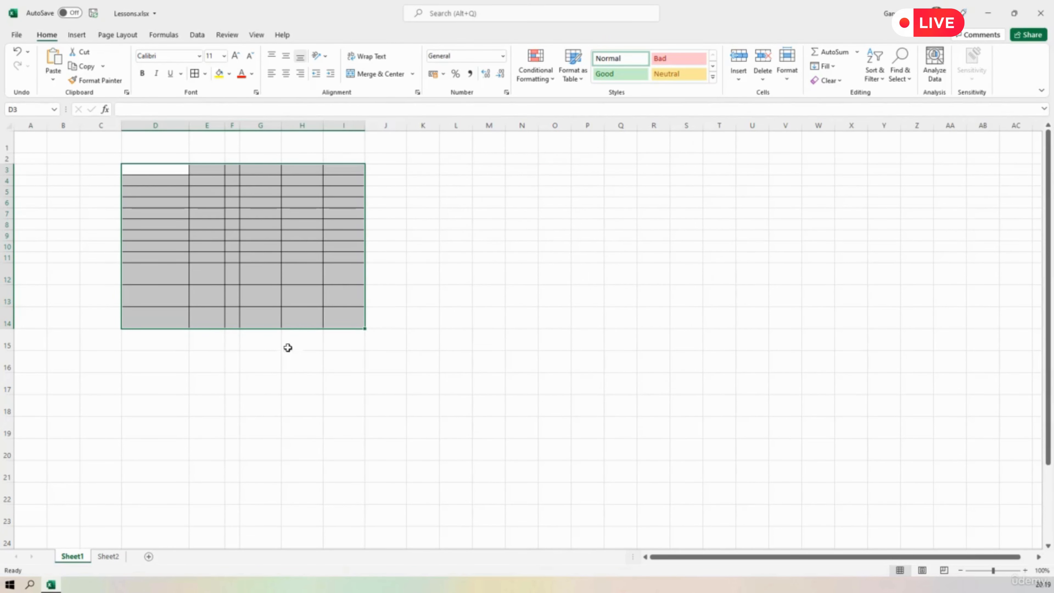
In the Format Cells border settings, apply the double line style to the top and right borders of the range D3:I14.
left_click(205, 75)
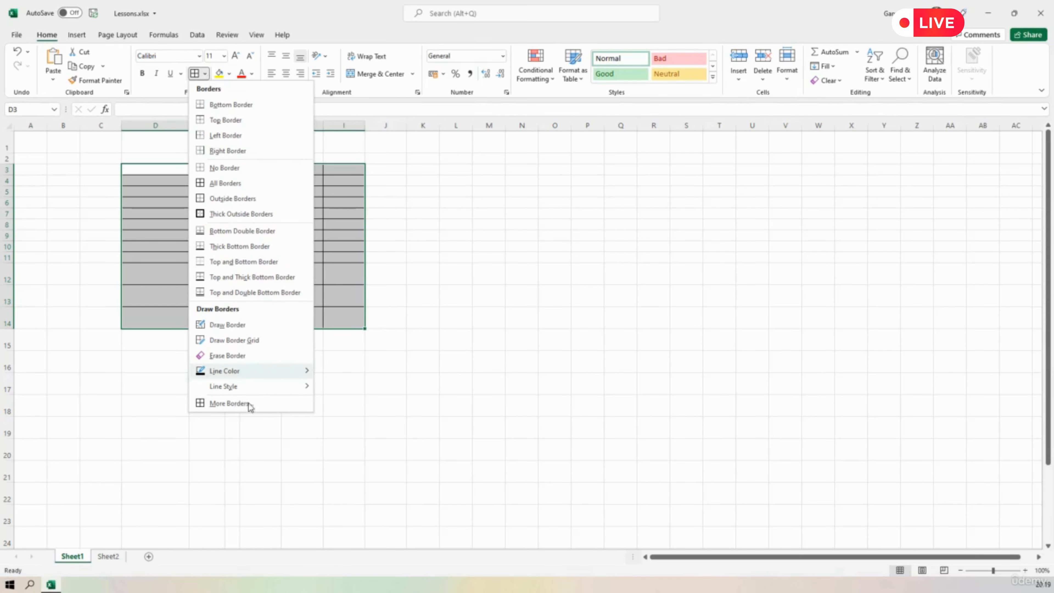
left_click(238, 404)
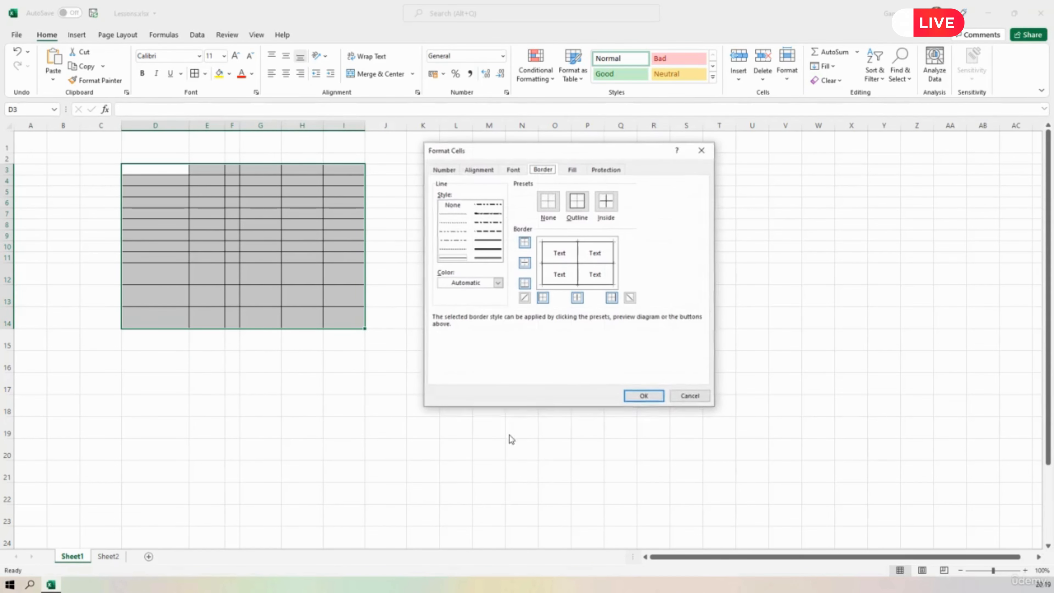
left_click(592, 241)
left_click(488, 257)
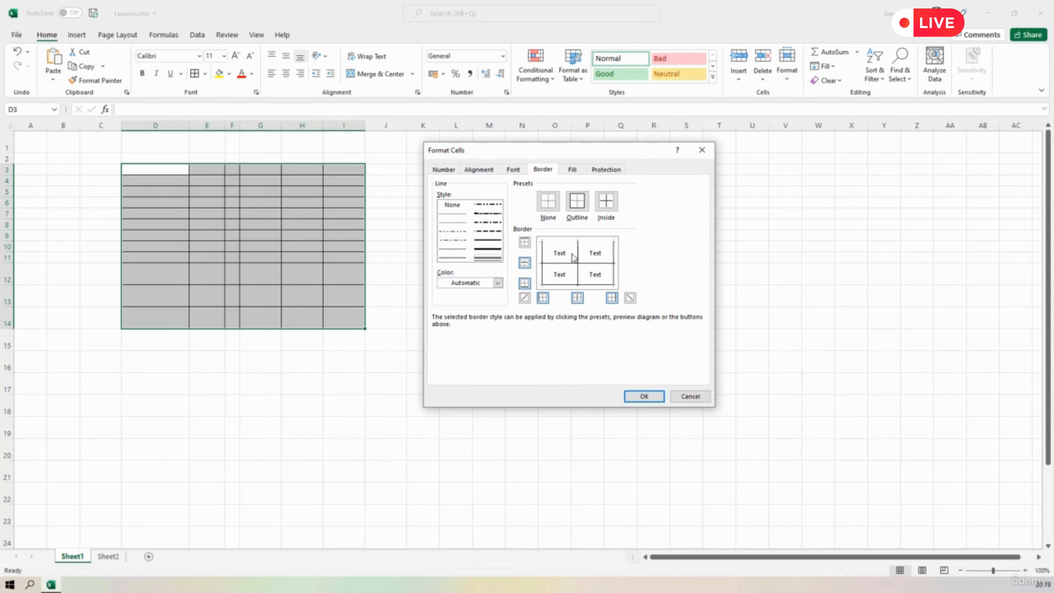
left_click(595, 242)
left_click(615, 276)
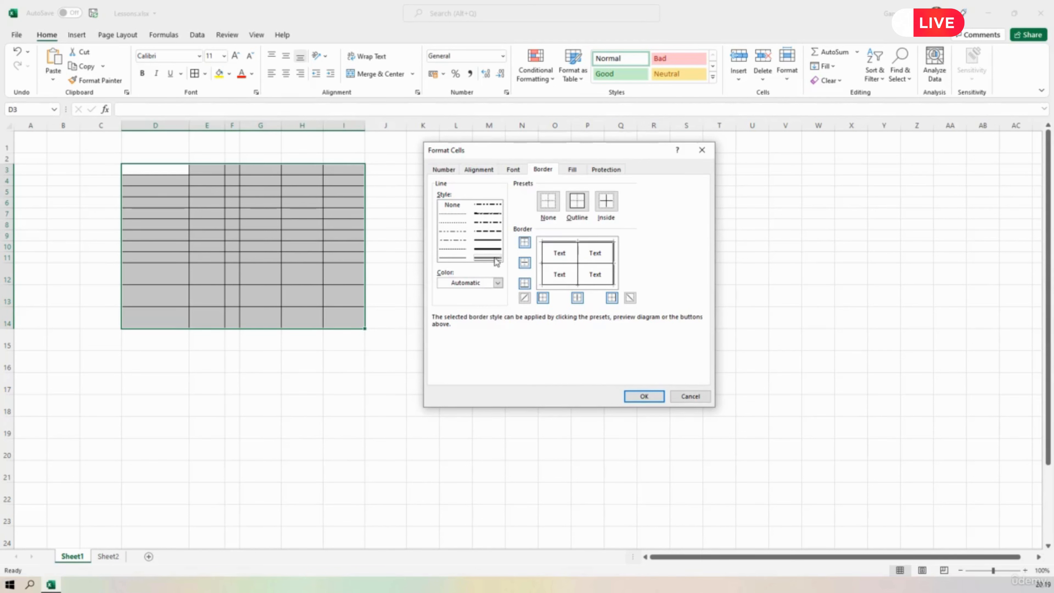
Try the double line style on the inside vertical borders and return them to the thin solid line.
left_click(577, 271)
left_click(578, 278)
left_click(580, 280)
left_click(453, 257)
left_click(580, 280)
Replace the inside horizontal borders of the range with the thin dash-dot line style.
left_click(593, 265)
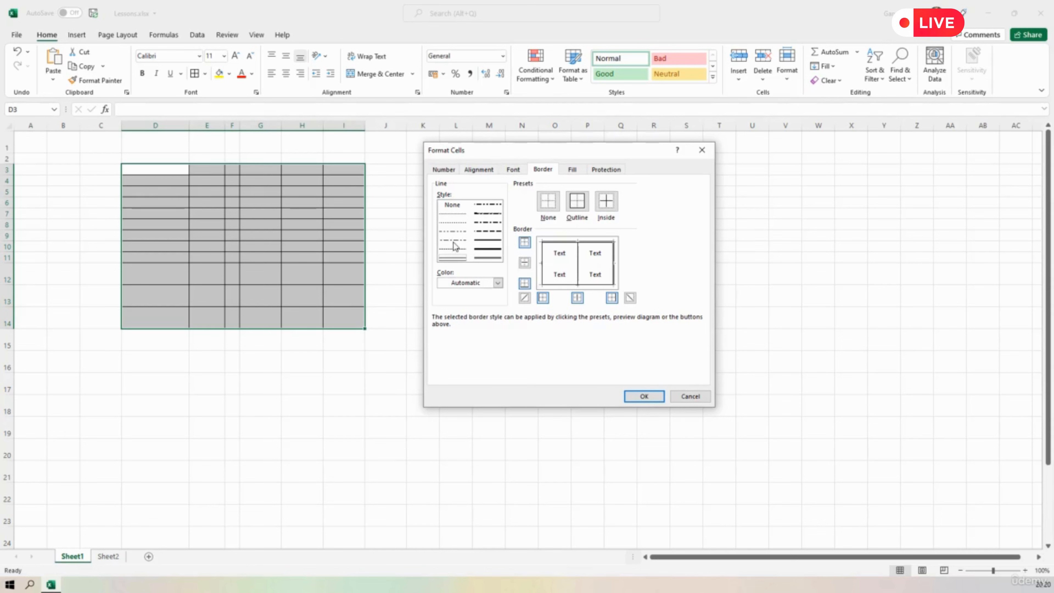
left_click(453, 239)
left_click(595, 265)
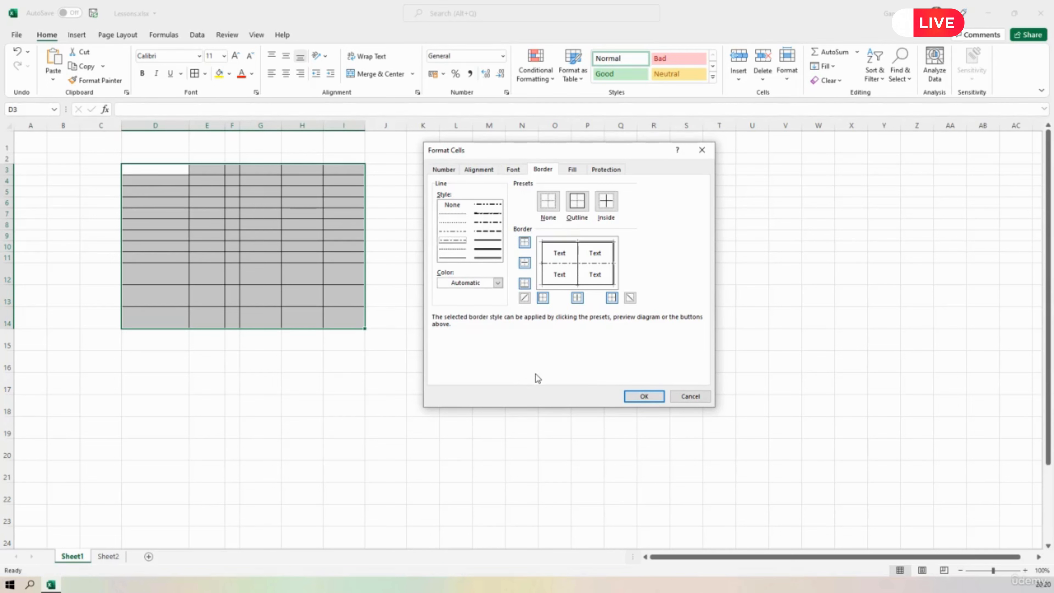
Apply dark red lines to the range's outer borders: dash-dot on the bottom side and thick solid on the left side.
left_click(498, 284)
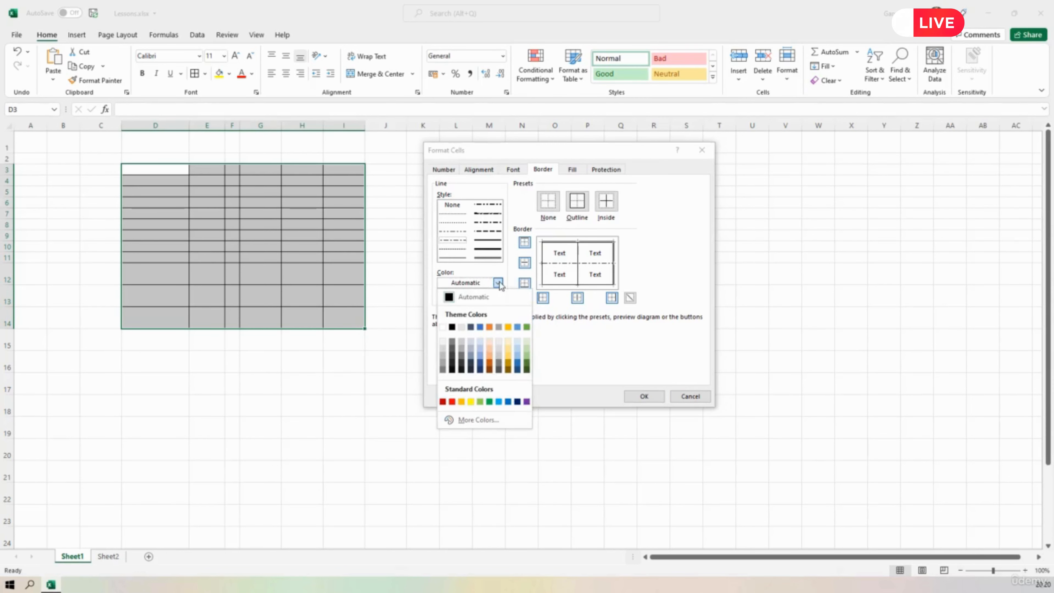
left_click(442, 402)
left_click(560, 283)
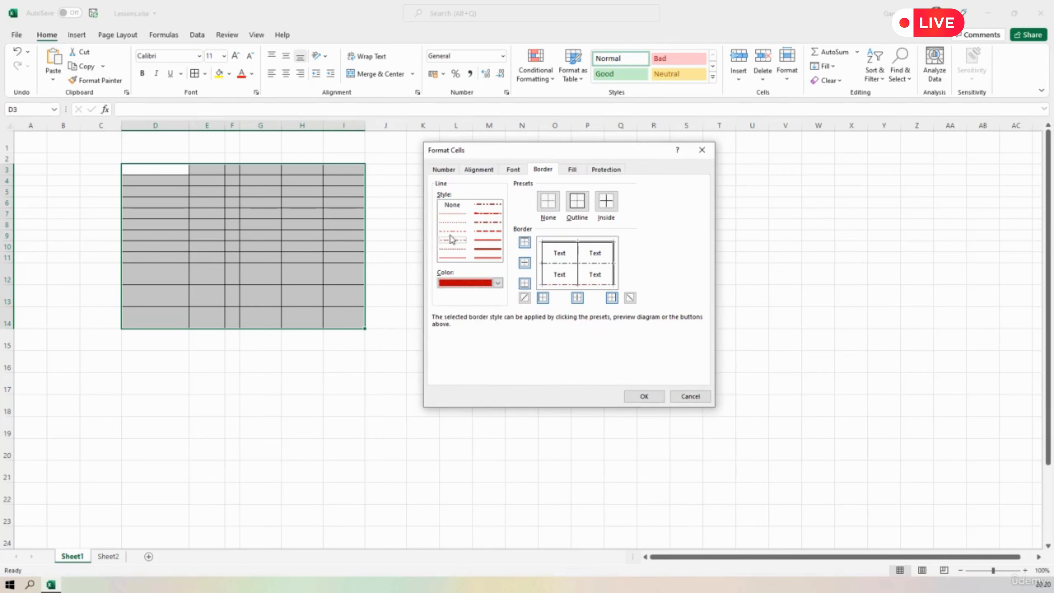
left_click(488, 249)
left_click(542, 278)
Add thick dark gold upward diagonal borders to every cell of D3:I14, confirm the border settings and deselect the range.
left_click(498, 283)
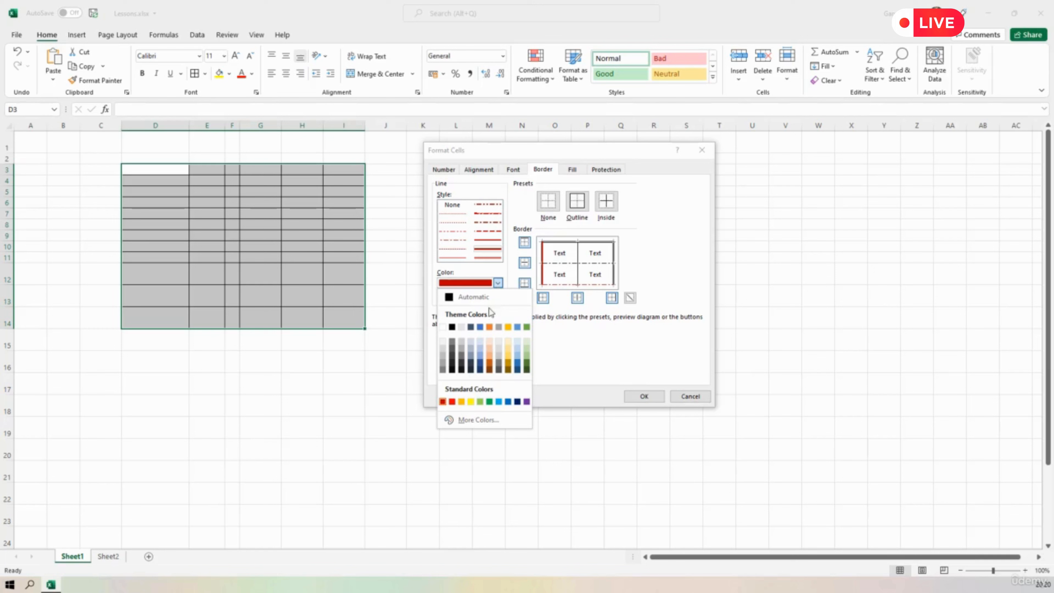
left_click(508, 363)
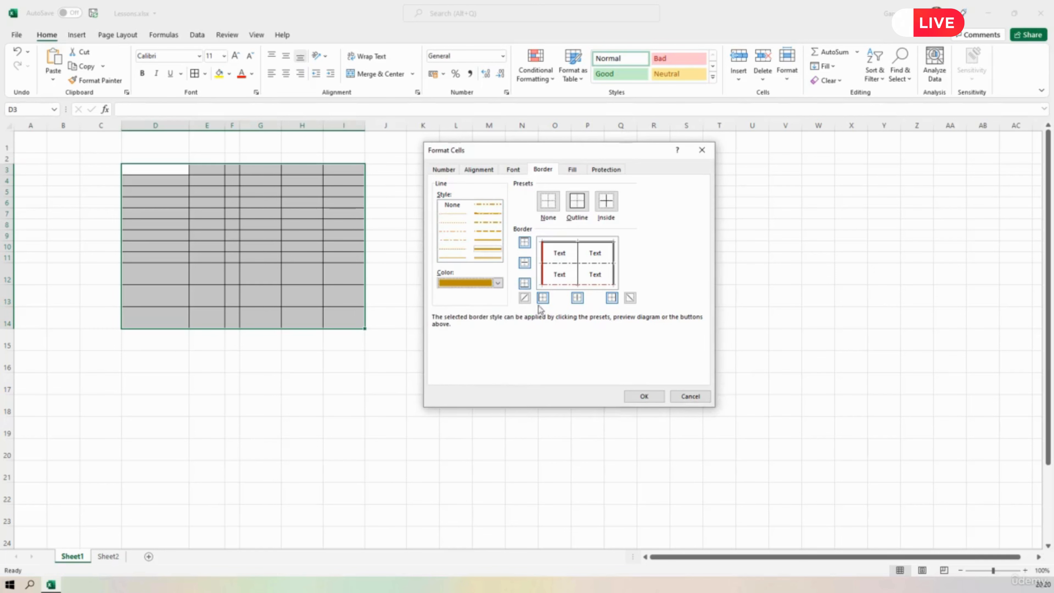
left_click(525, 298)
left_click(644, 397)
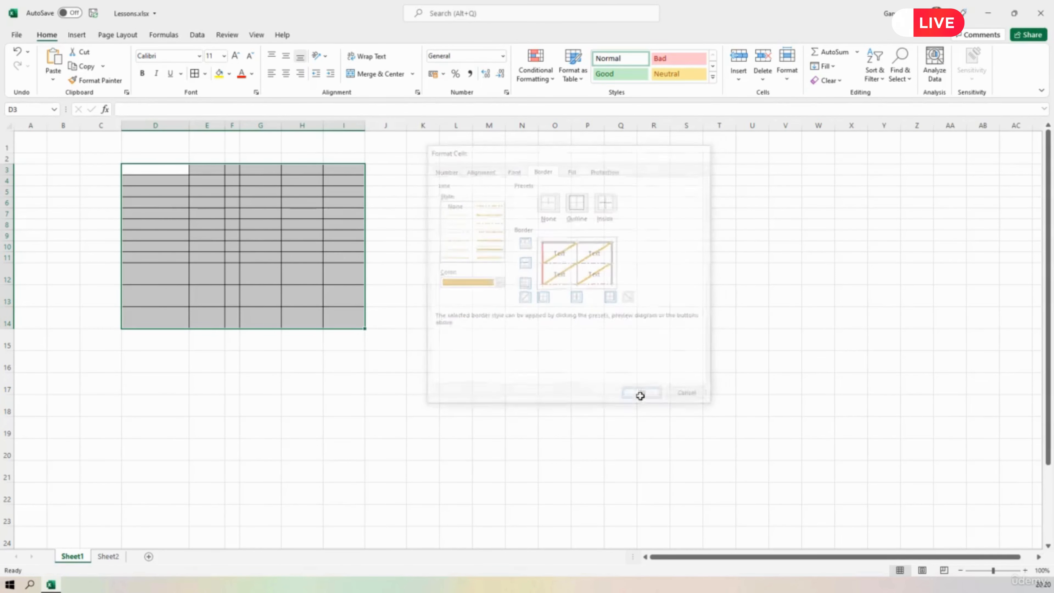
left_click(447, 414)
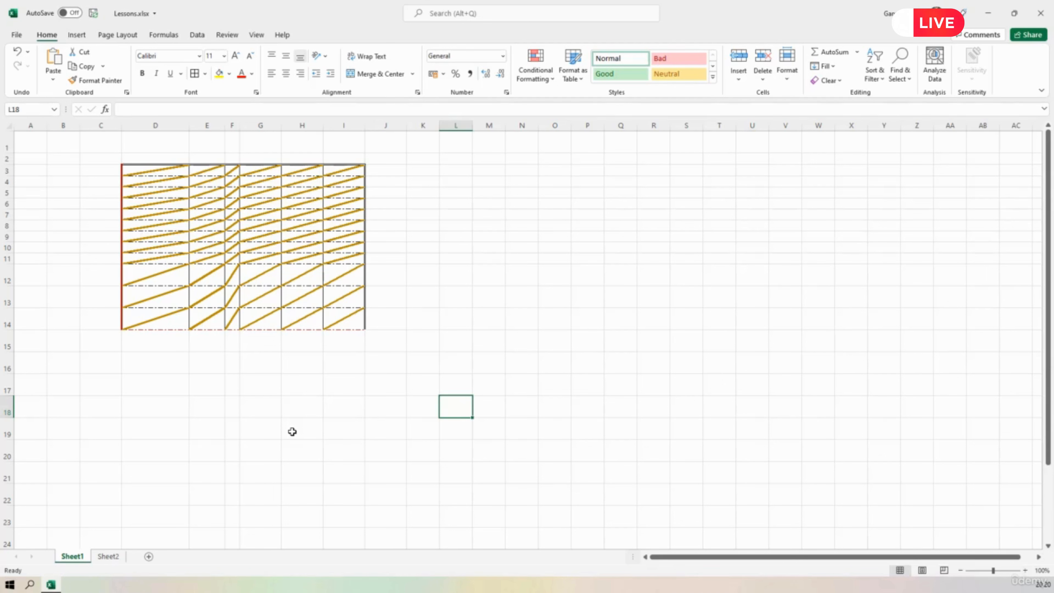
Remove all borders from the range C2:J15 and select cell G8.
left_click_drag(102, 162, 381, 349)
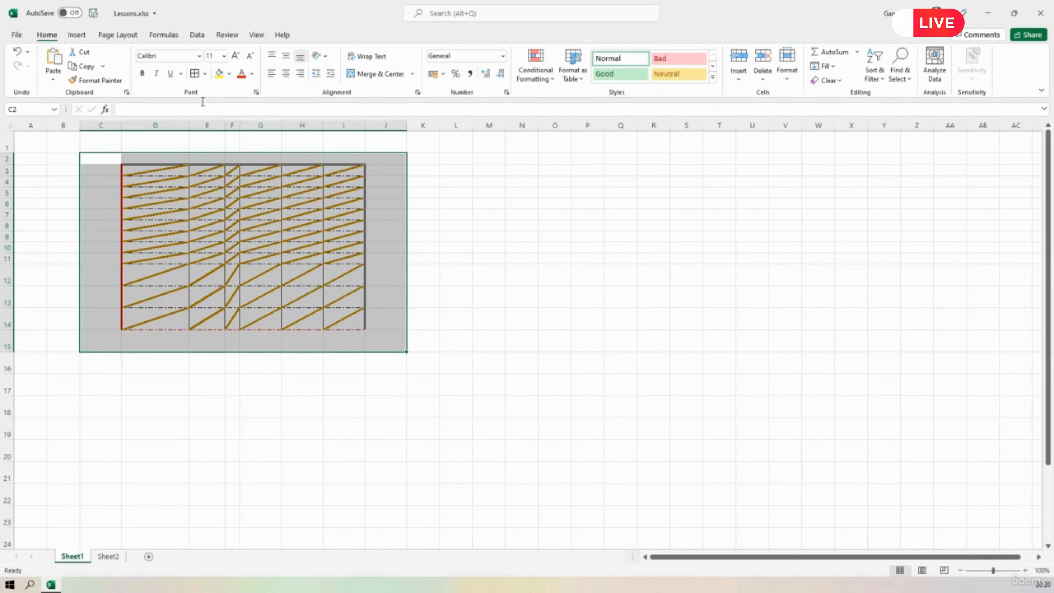
left_click(205, 74)
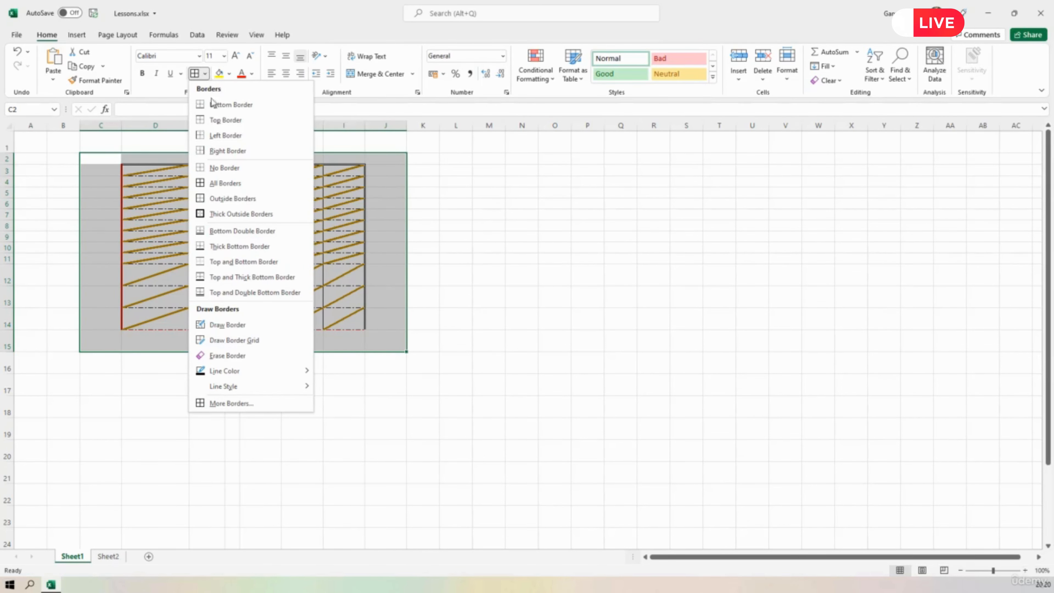
left_click(220, 168)
left_click(9, 125)
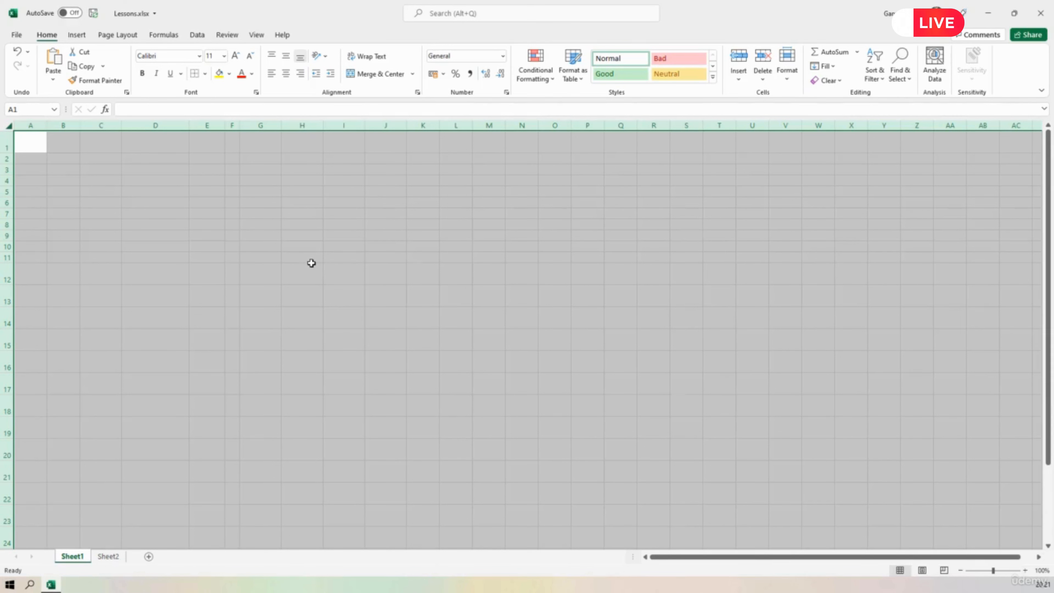
left_click(256, 225)
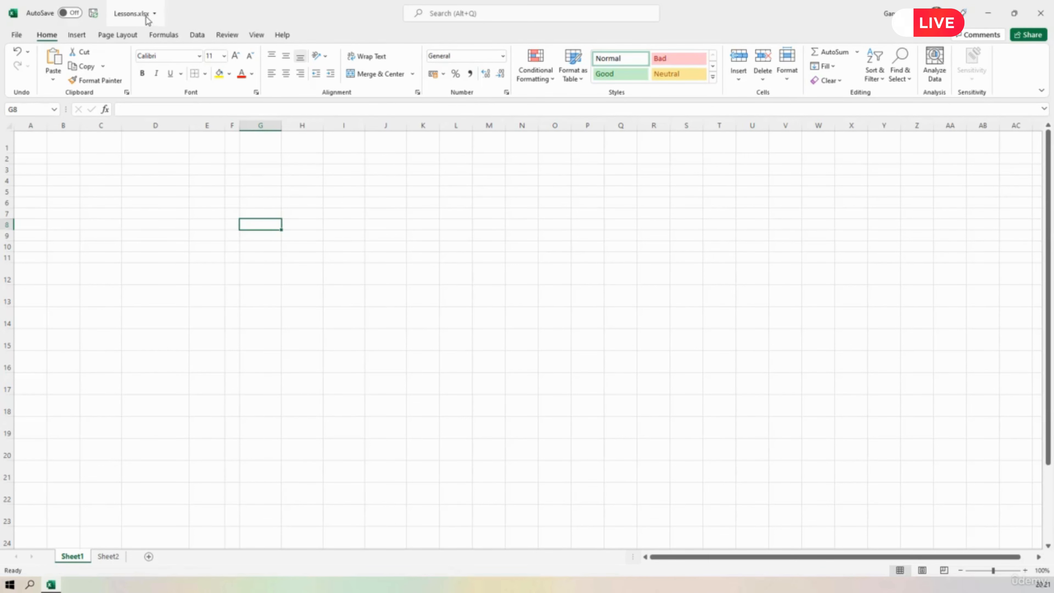
left_click(15, 37)
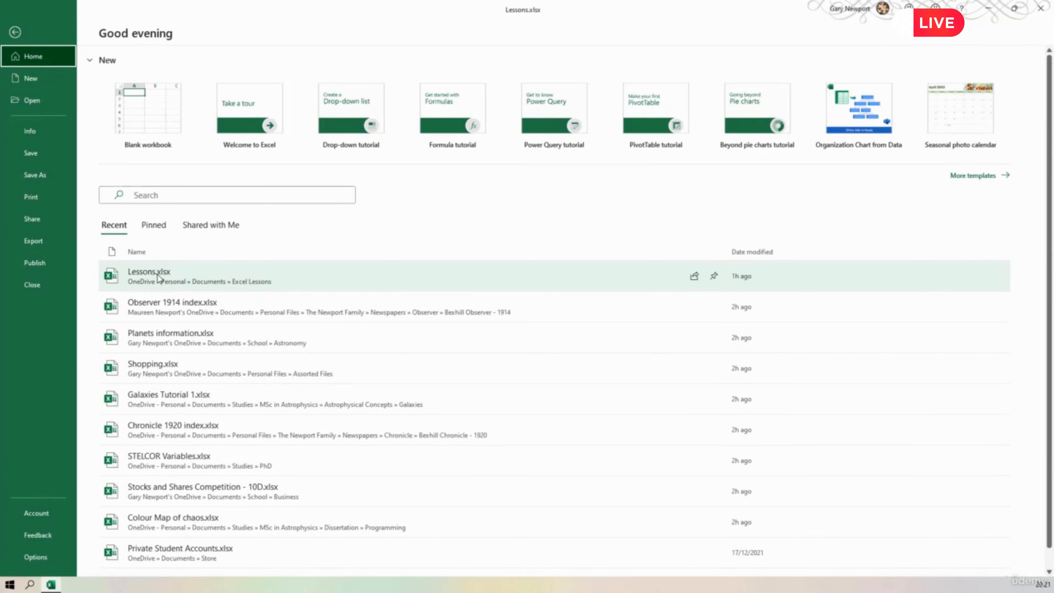
left_click(14, 32)
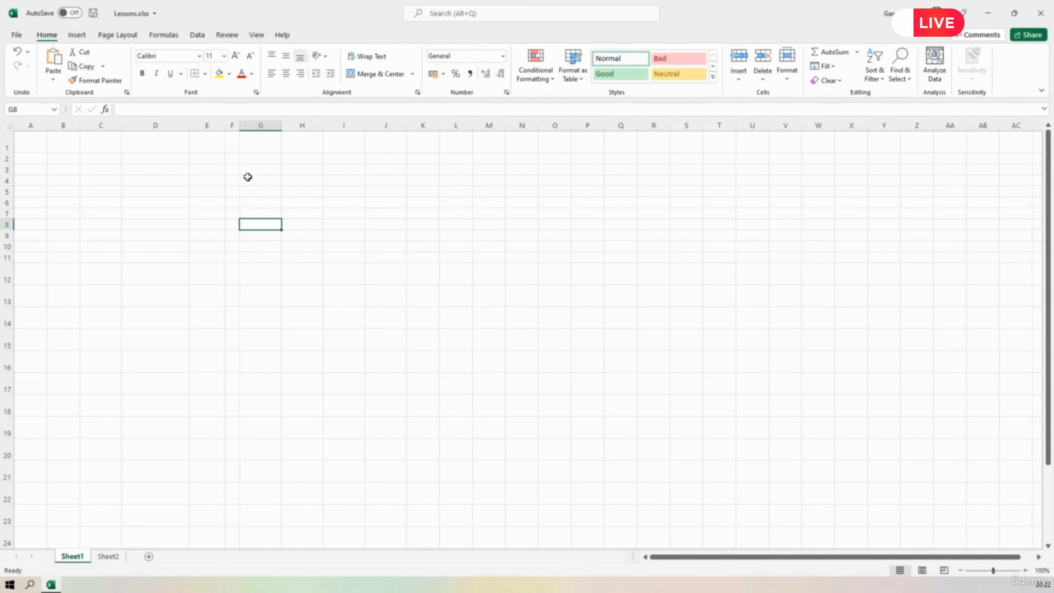
left_click(1041, 16)
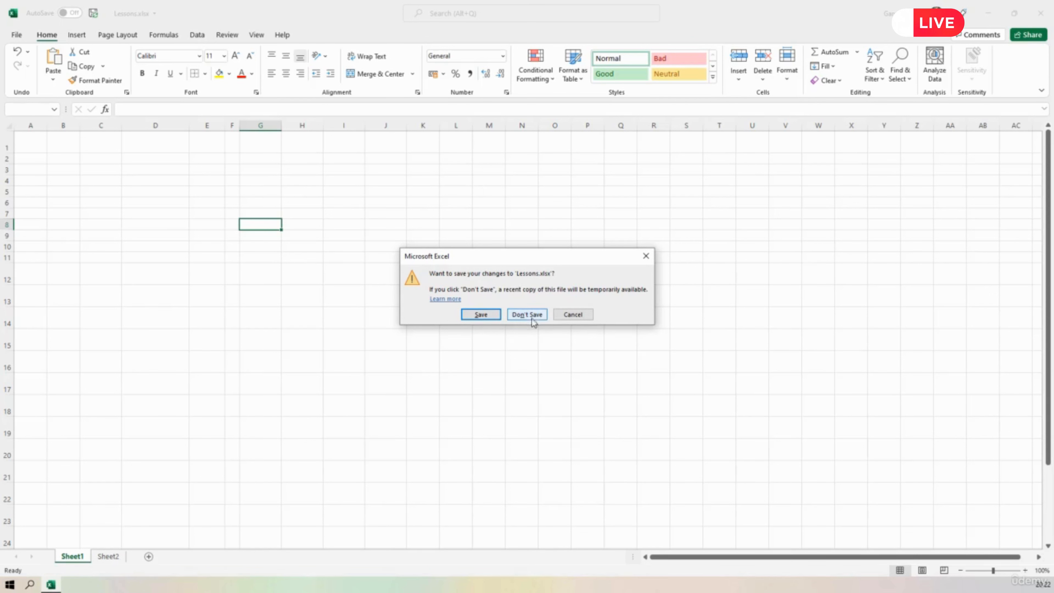
left_click(578, 319)
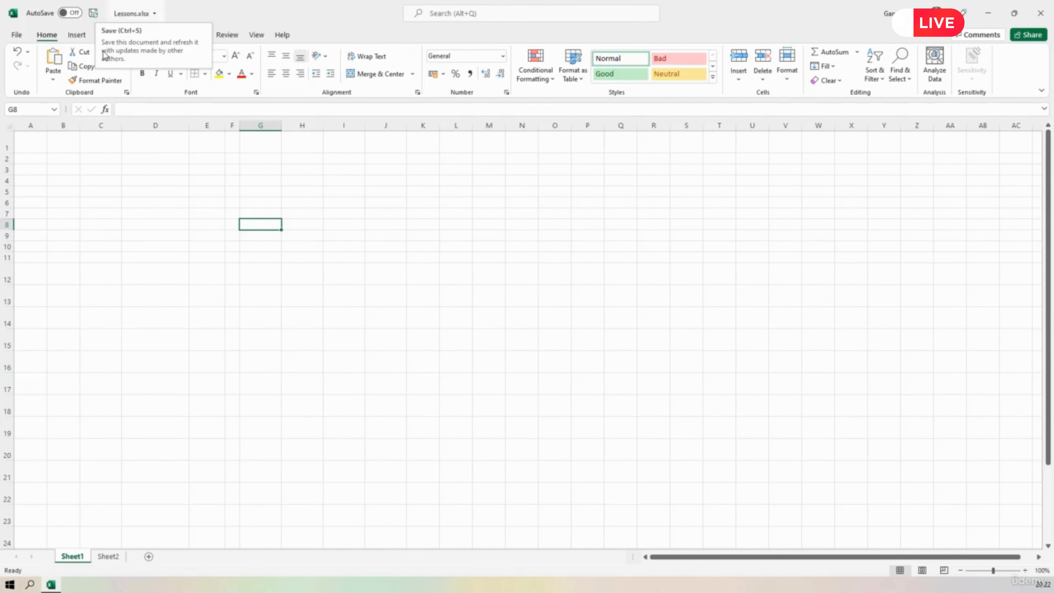
Save the Lessons.xlsx workbook and close it.
left_click(16, 36)
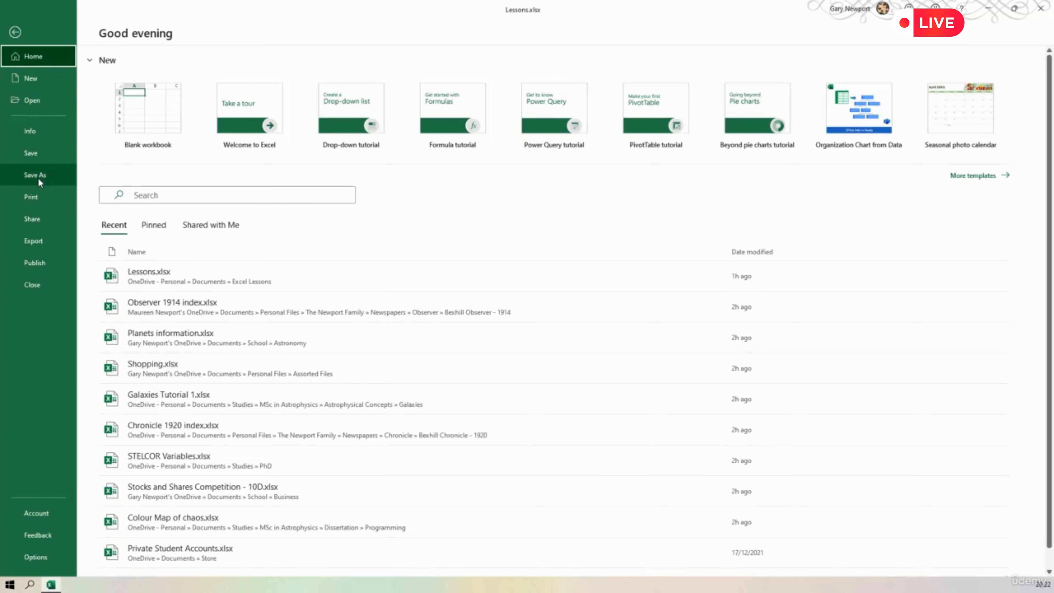
left_click(30, 152)
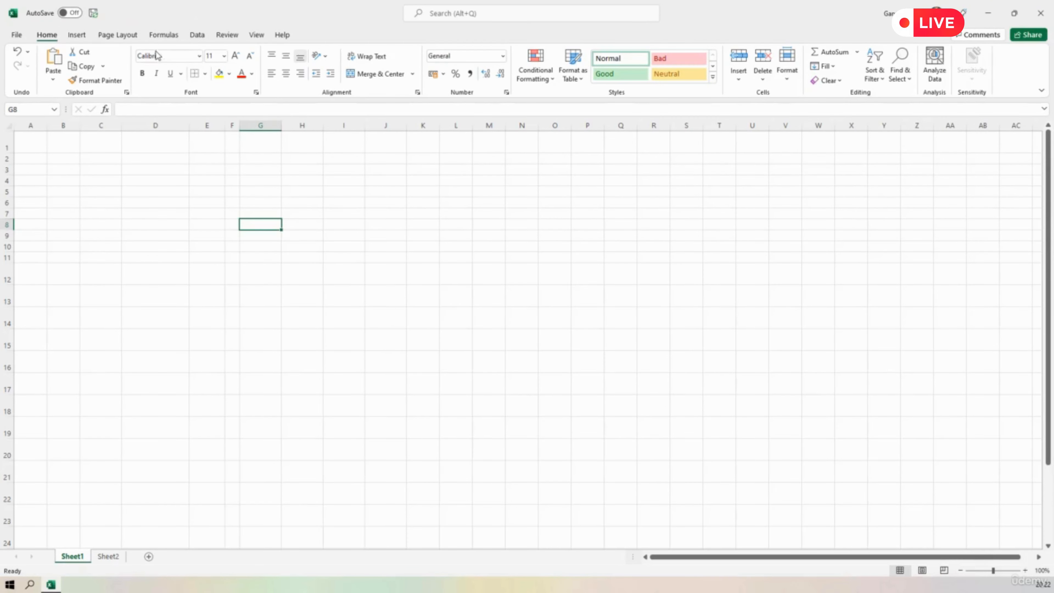
mouse_move(162, 17)
left_click(1039, 16)
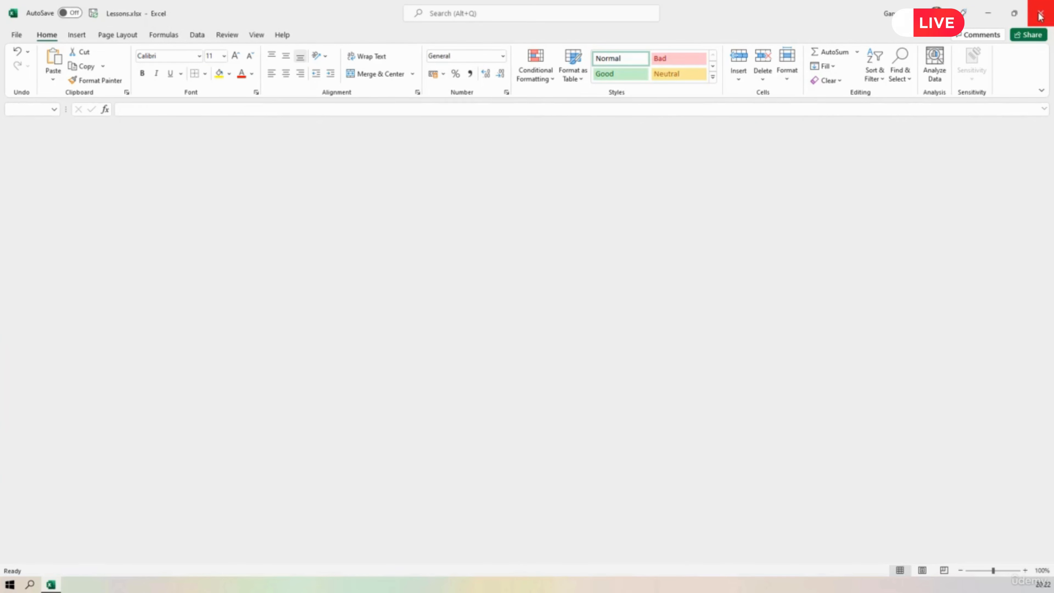